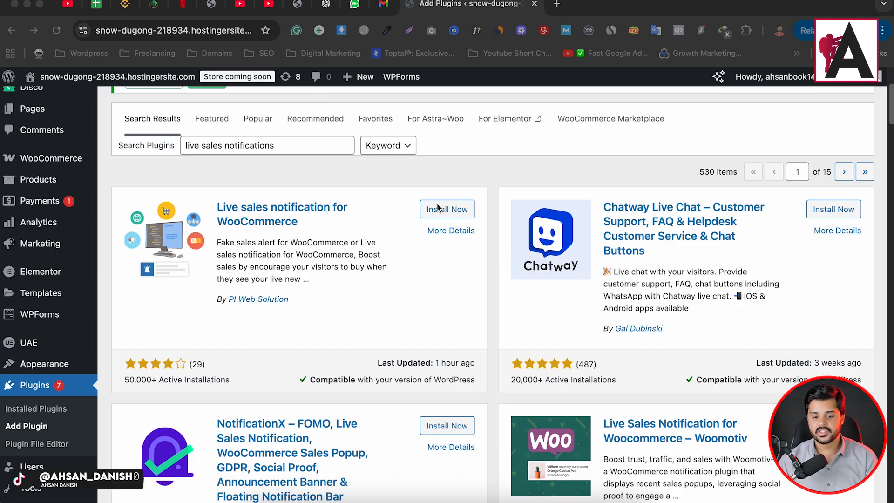
# - Install and activate the "Live sales notification for WooCommerce" plugin from the search results
pyautogui.click(547, 159)
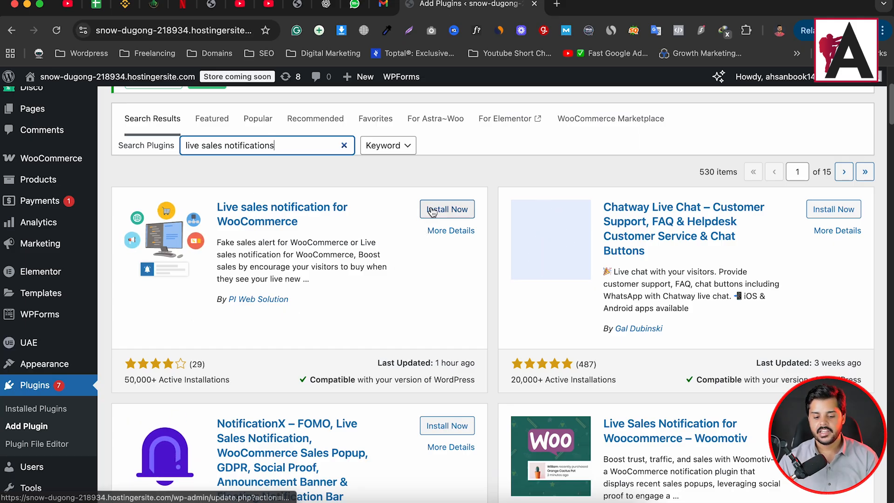
pyautogui.click(446, 211)
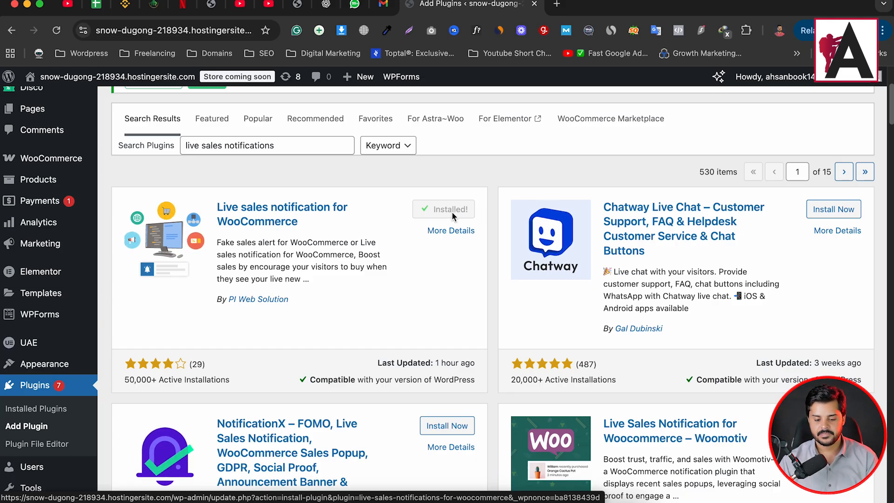
pyautogui.click(453, 210)
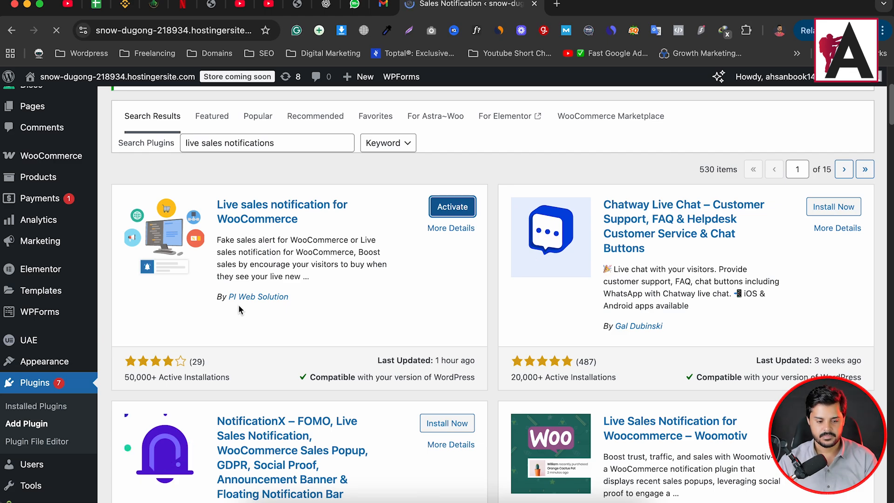
# - Look through the Sales Notification plugin page and open its Product selection settings
pyautogui.scroll(-10, 235, 320)
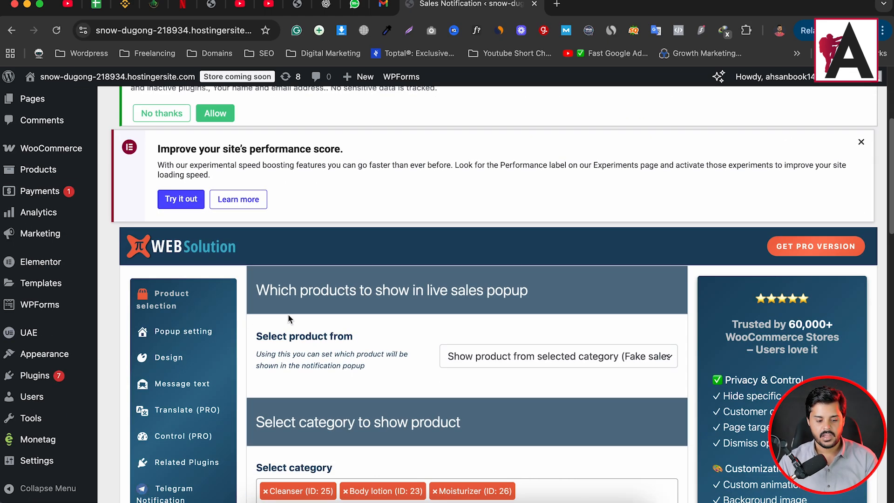
pyautogui.scroll(10, 379, 316)
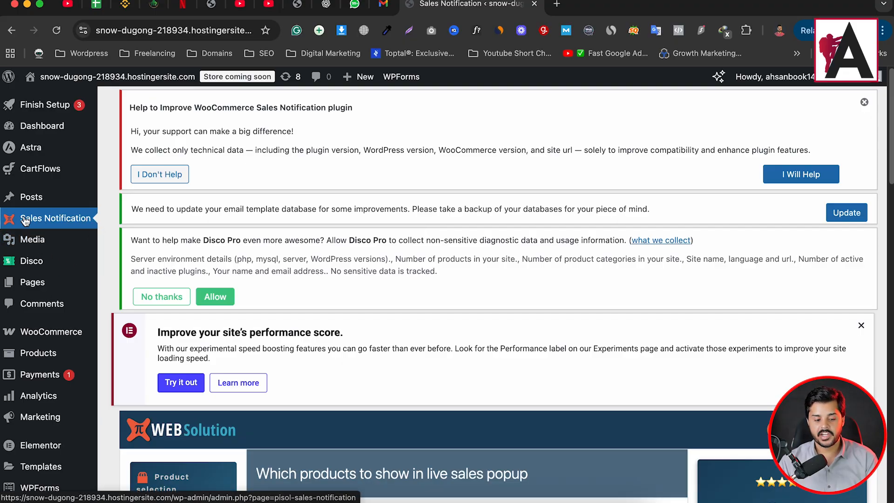
pyautogui.scroll(-10, 265, 220)
pyautogui.scroll(8, 472, 239)
pyautogui.scroll(-5, 472, 239)
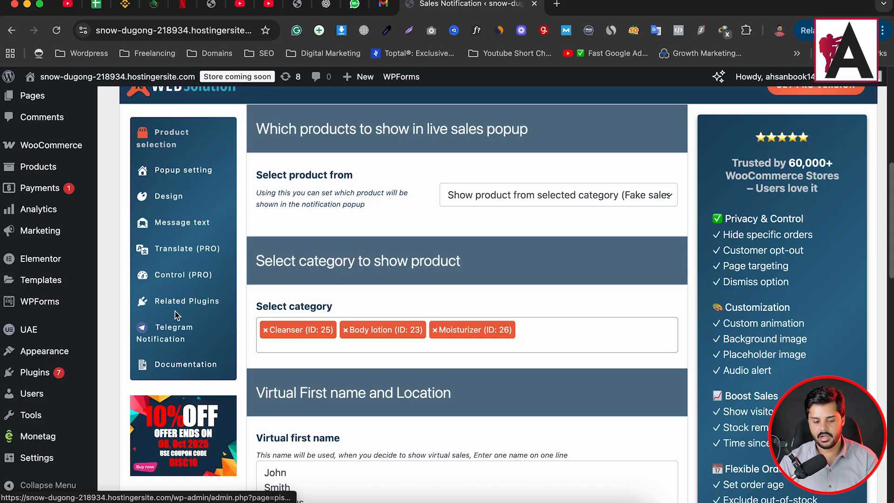
pyautogui.click(162, 139)
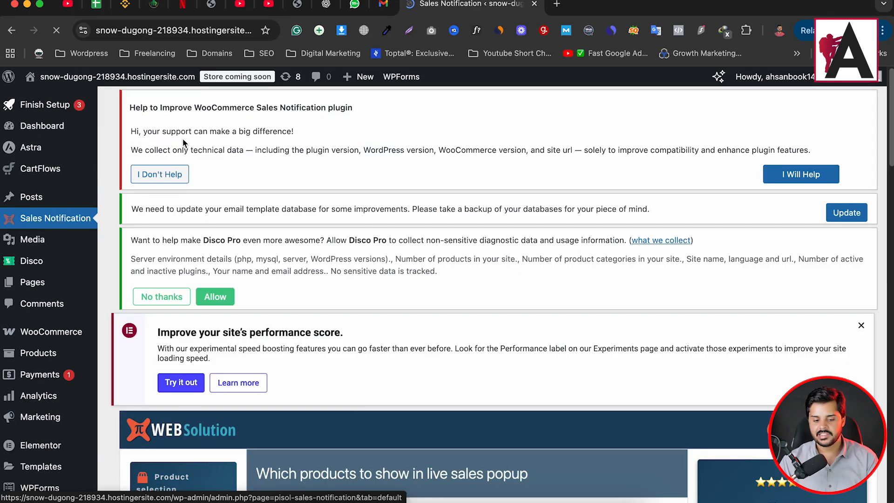
# - Set the popup's product source to "Show product from selected category (Fake sales)" and check the category field
pyautogui.scroll(-3, 428, 264)
pyautogui.scroll(-6, 427, 265)
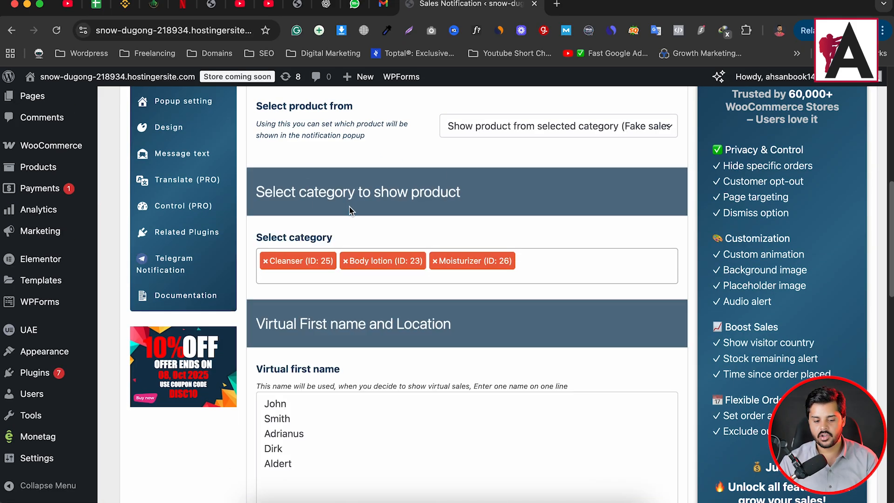
pyautogui.scroll(1, 349, 207)
pyautogui.moveTo(256, 126); pyautogui.dragTo(353, 128)
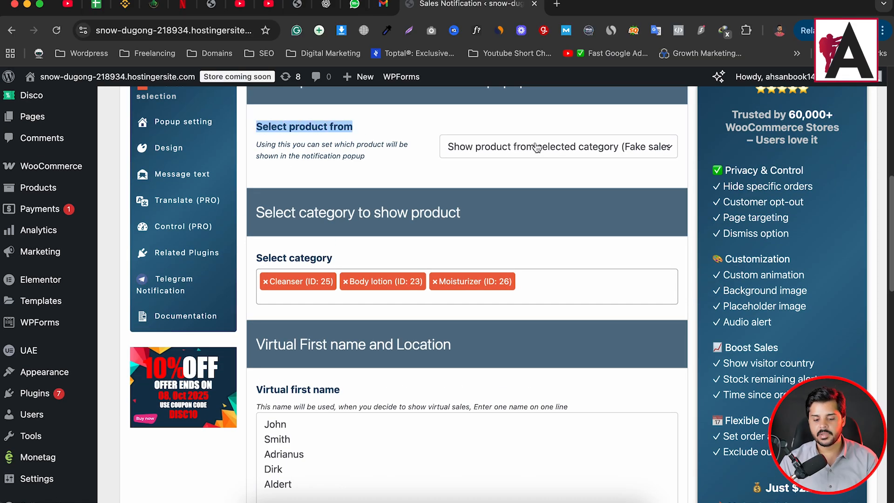
pyautogui.click(581, 150)
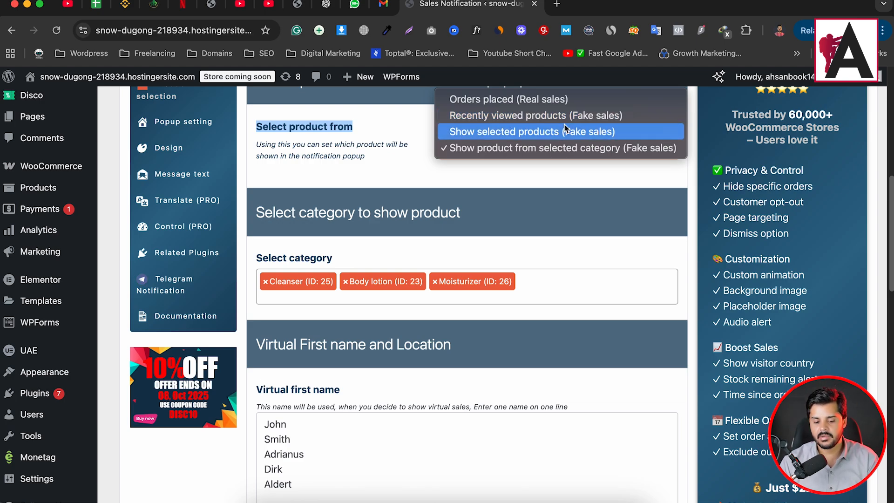
pyautogui.click(589, 149)
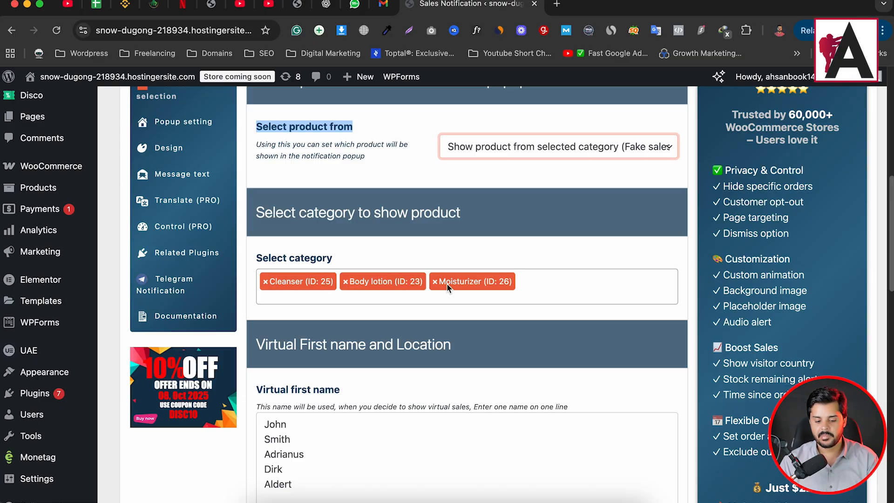
pyautogui.click(535, 284)
pyautogui.click(478, 241)
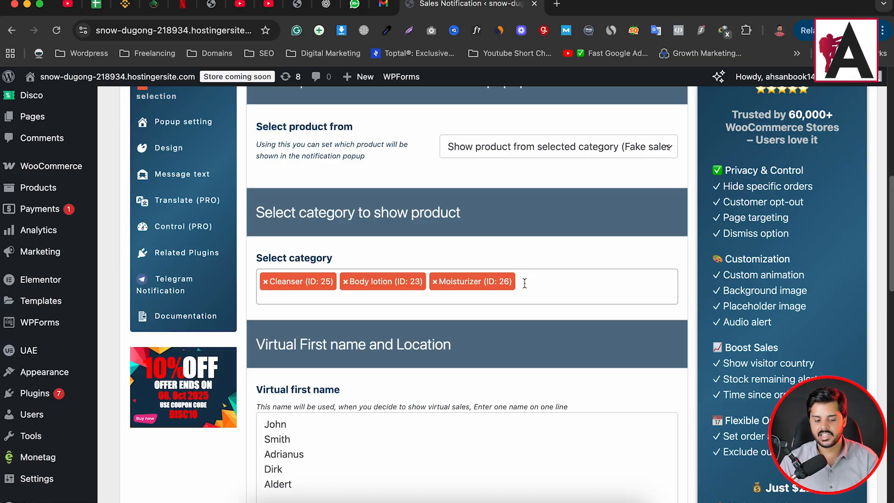
# - Try "Show selected products (Fake sales)" as the product source and return to "Show product from selected category (Fake sales)"
pyautogui.scroll(8, 464, 246)
pyautogui.scroll(-5, 564, 326)
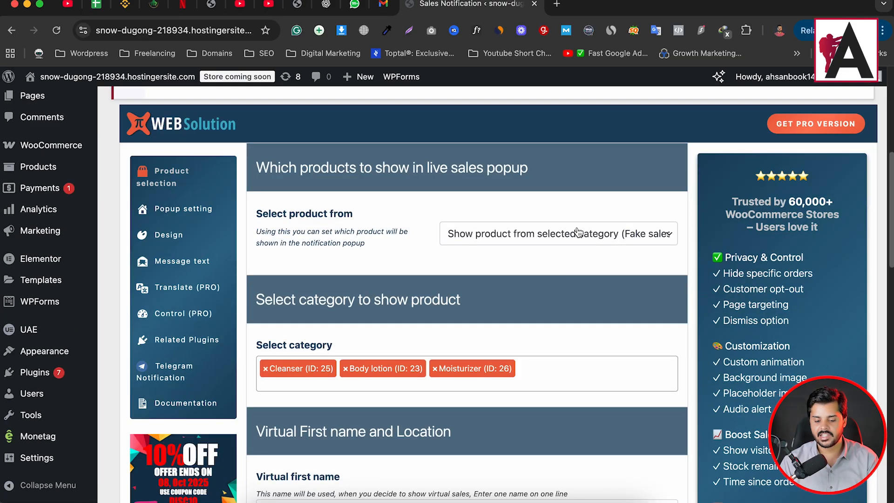
pyautogui.click(577, 231)
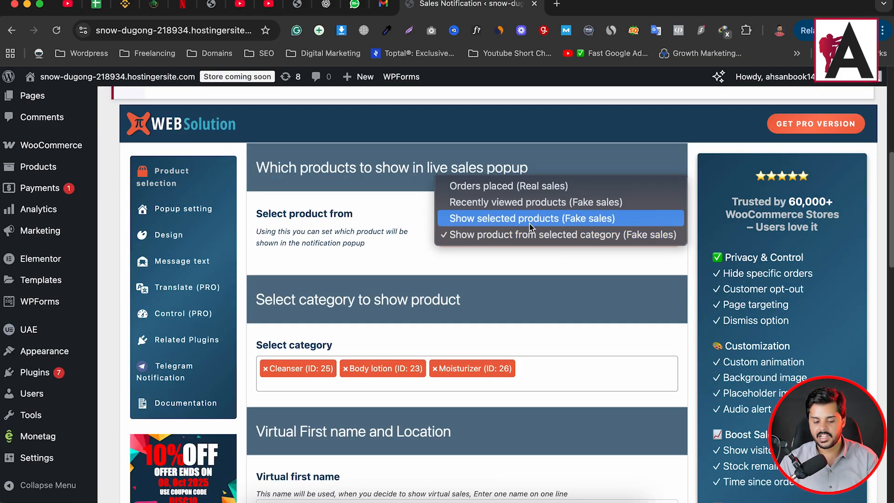
pyautogui.click(529, 224)
pyautogui.click(405, 352)
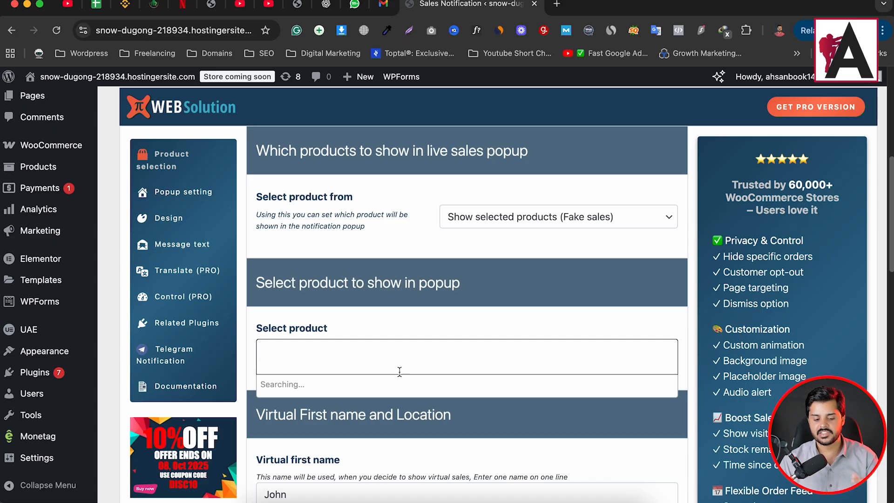
pyautogui.click(549, 217)
pyautogui.click(549, 235)
pyautogui.click(391, 351)
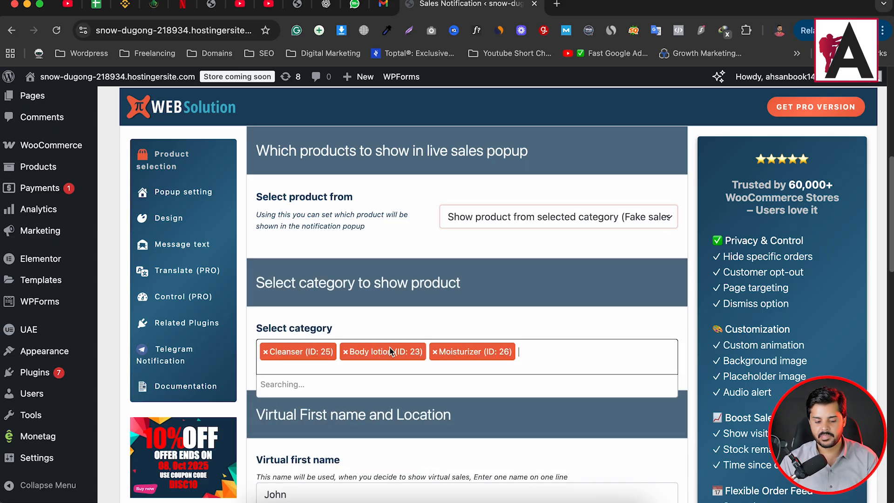
pyautogui.click(502, 306)
# - Add four more first names, one per line, at the end of the virtual first name list
pyautogui.scroll(-5, 462, 284)
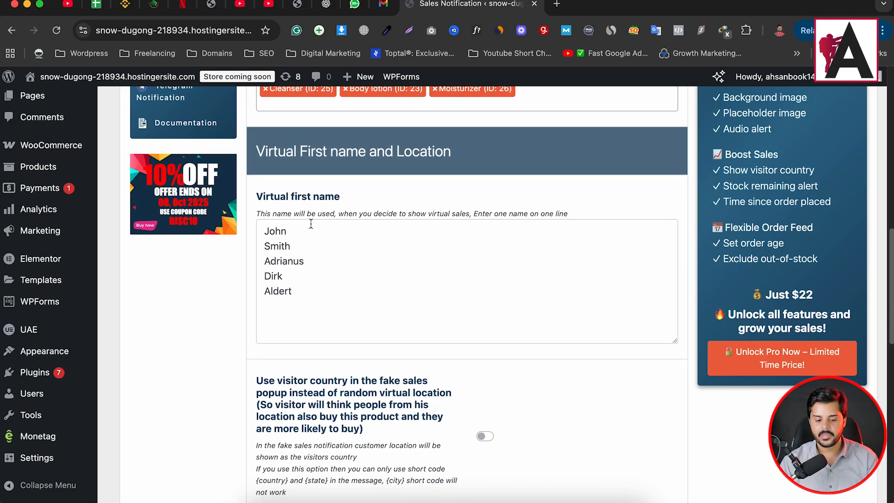
pyautogui.moveTo(261, 201); pyautogui.dragTo(342, 203)
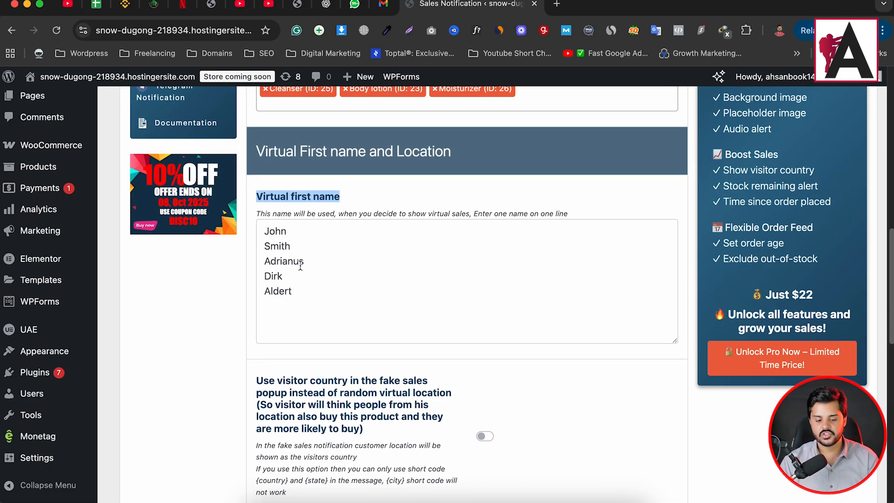
pyautogui.click(314, 300)
pyautogui.write('ah')
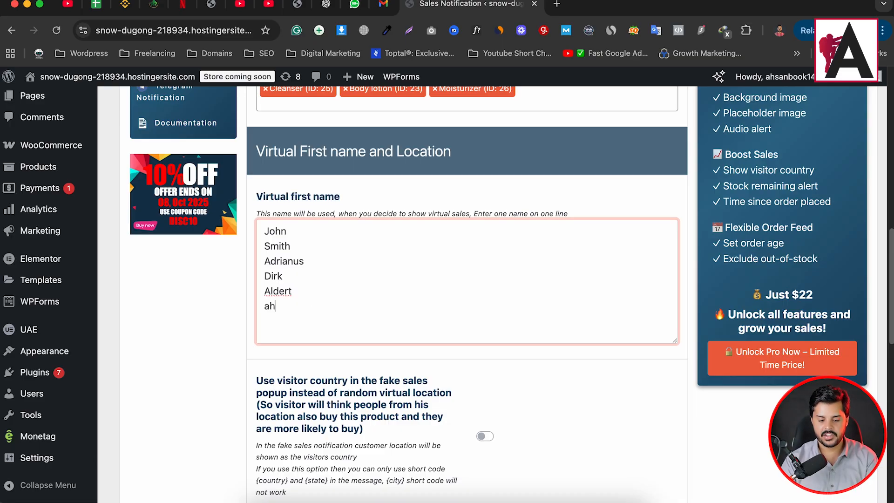
pyautogui.write('san ')
pyautogui.write('zafir')
pyautogui.press('Return')
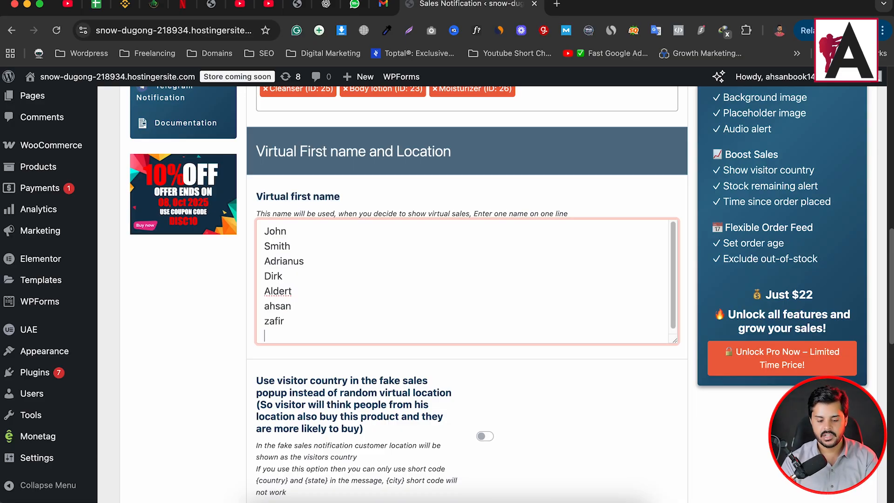
pyautogui.write('adeel')
pyautogui.press('Return')
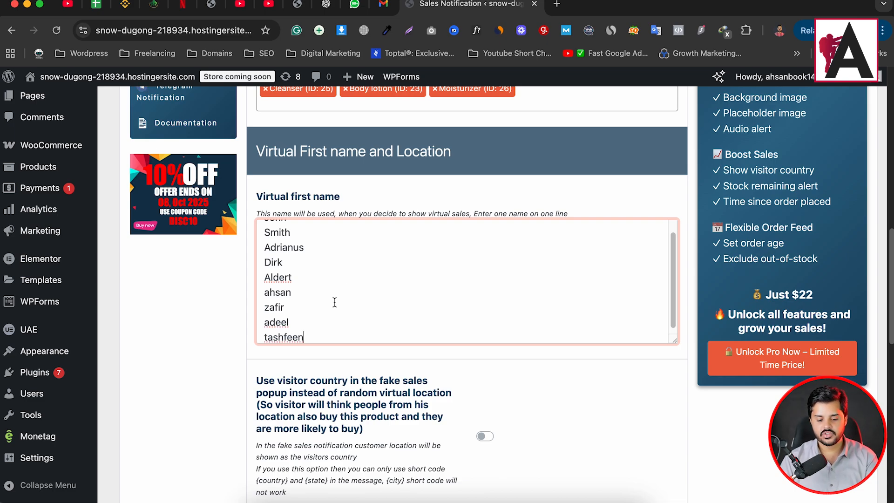
# - Copy the first three added names and insert them below the second name in the virtual first name list
pyautogui.moveTo(314, 321); pyautogui.dragTo(261, 296)
pyautogui.press('super+c')
pyautogui.scroll(1, 318, 257)
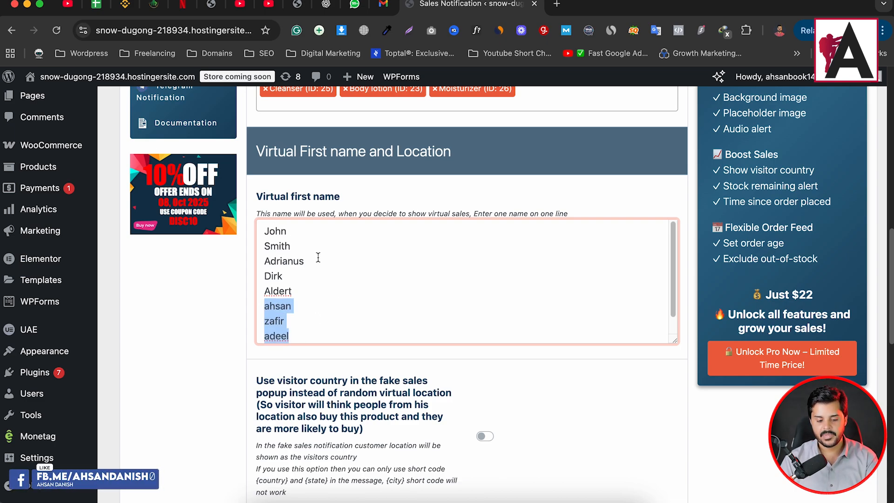
pyautogui.click(298, 249)
pyautogui.press('Return')
pyautogui.press('super+v')
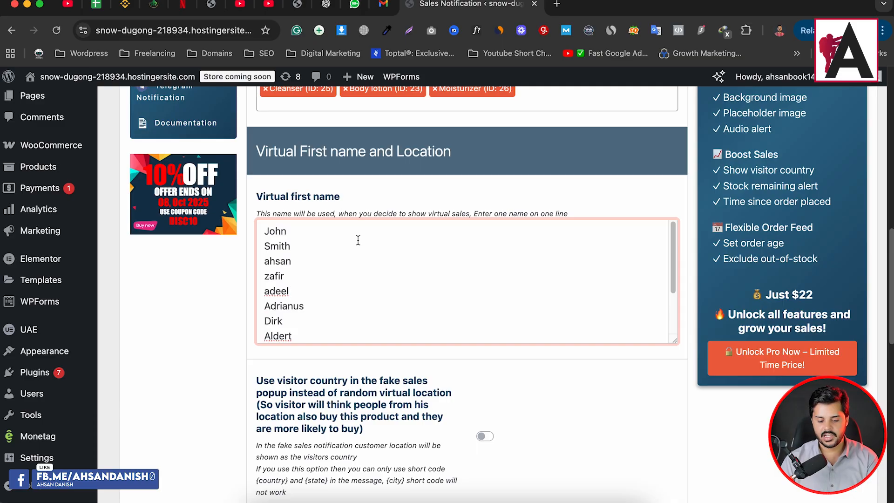
pyautogui.scroll(-3, 309, 264)
pyautogui.scroll(3, 309, 263)
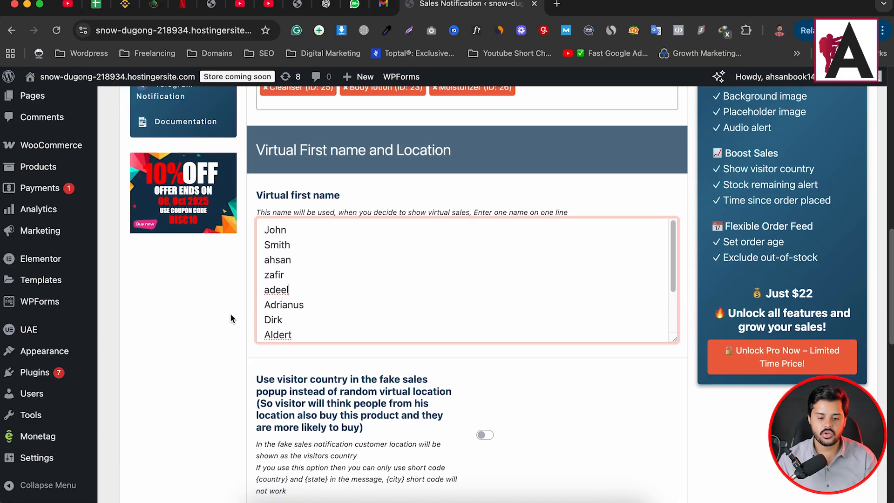
# - Append ", pakistan,Lahore, Multan" to the Germany line of the virtual location list
pyautogui.scroll(-3, 228, 326)
pyautogui.scroll(-5, 226, 334)
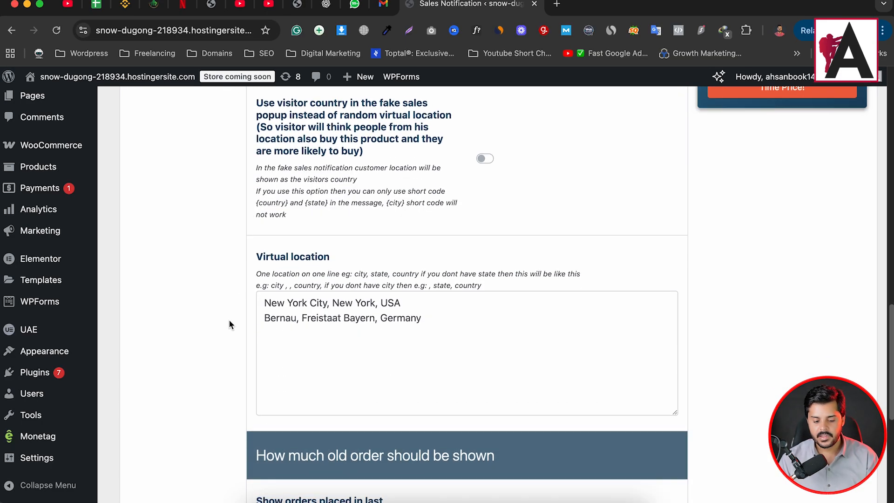
pyautogui.moveTo(254, 258); pyautogui.dragTo(332, 268)
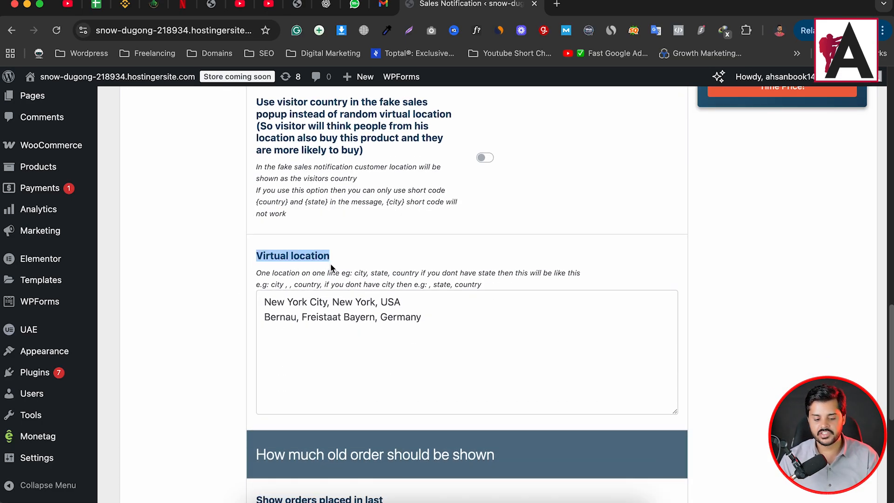
pyautogui.click(434, 326)
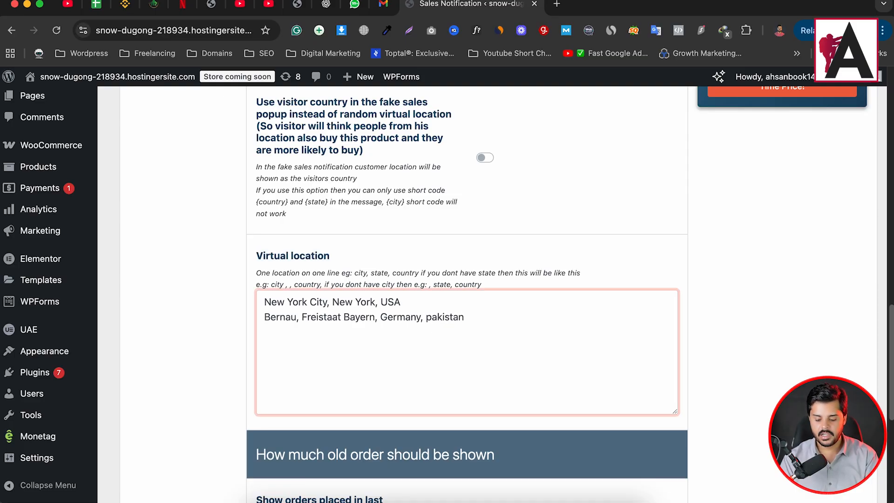
pyautogui.write(', pakistan,Lahore, Multan')
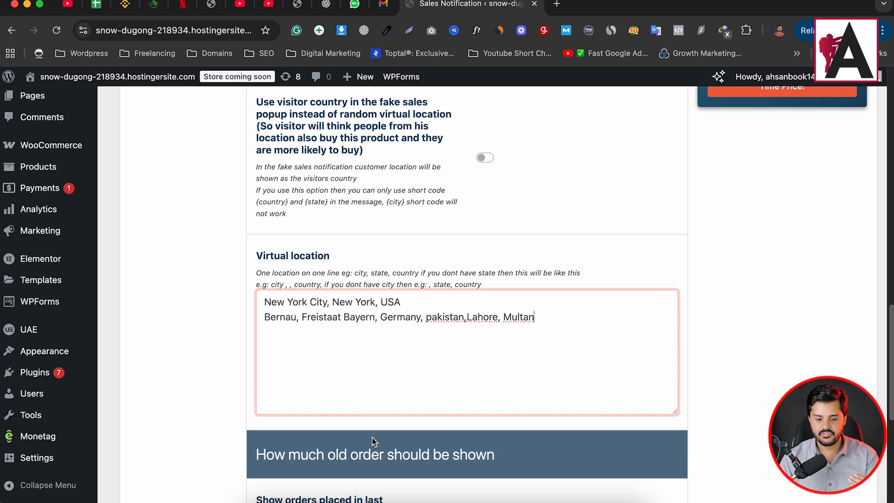
# - Try 2 days as the period for showing placed orders
pyautogui.scroll(-5, 251, 419)
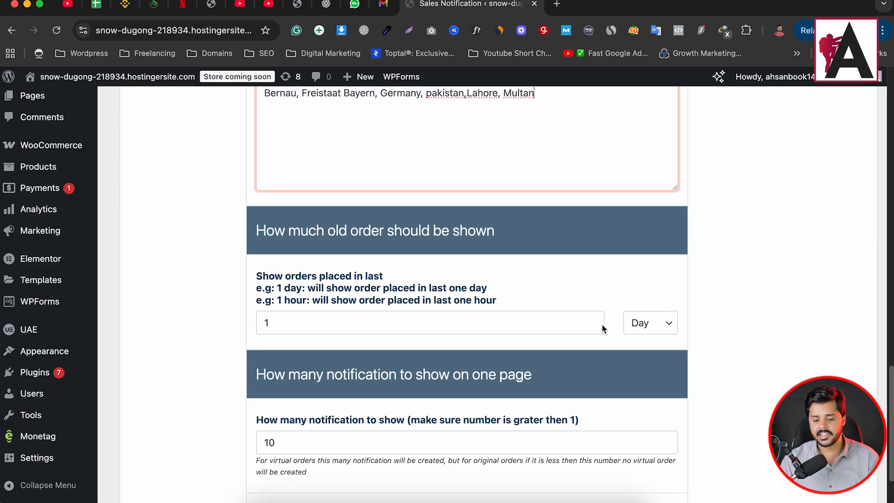
pyautogui.click(495, 321)
pyautogui.doubleClick(495, 321)
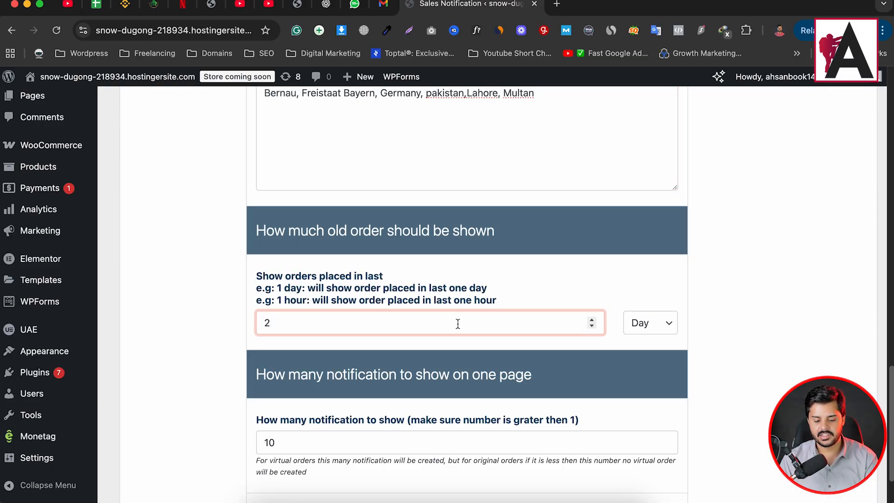
# - Check the number of notifications to show on one page and save the product selection options
pyautogui.scroll(-2, 458, 321)
pyautogui.moveTo(256, 348); pyautogui.dragTo(566, 354)
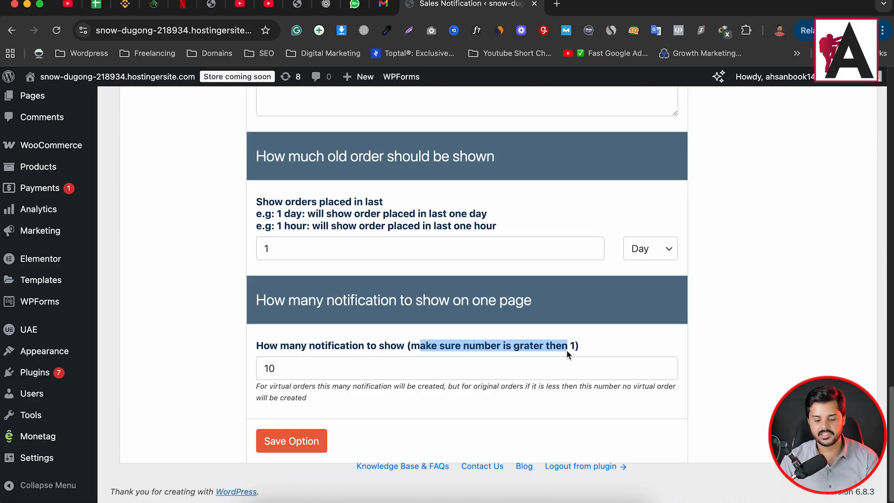
pyautogui.click(322, 364)
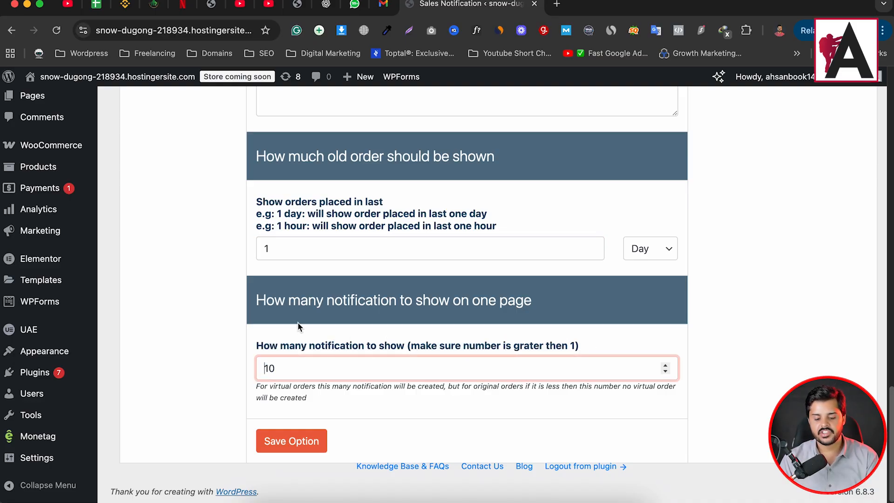
pyautogui.click(305, 448)
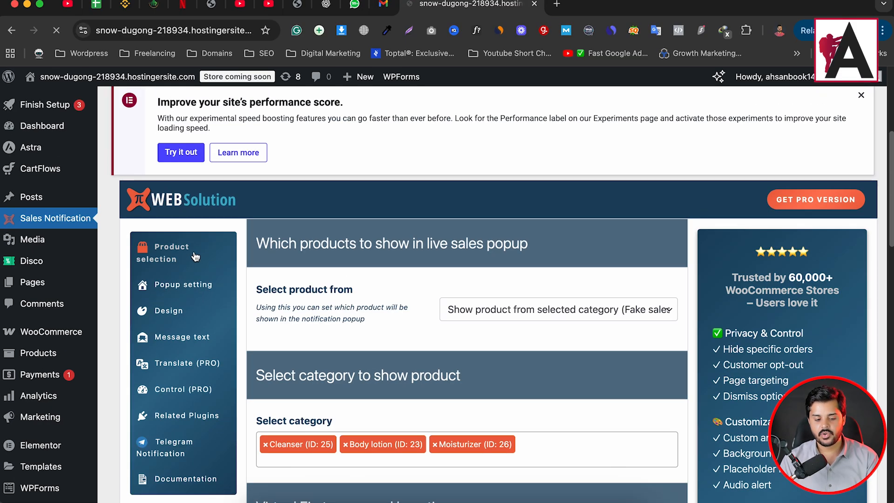
# - Open the plugin's Popup setting page
pyautogui.scroll(-5, 190, 254)
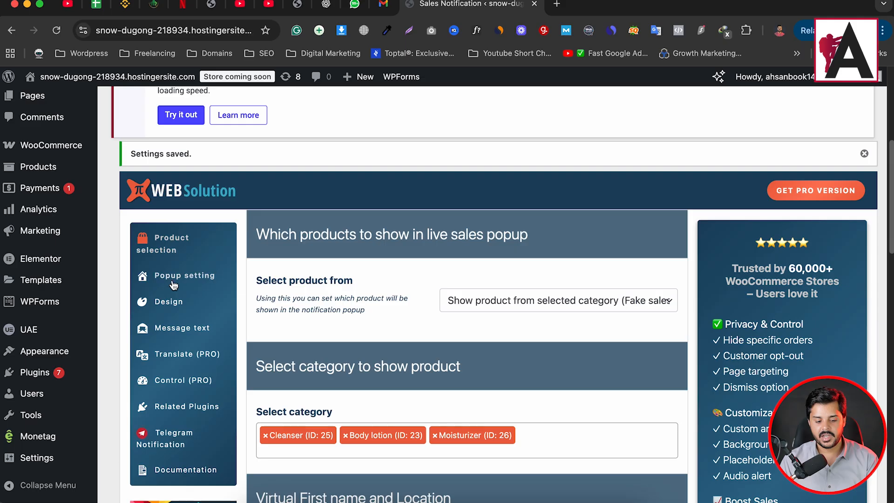
pyautogui.click(200, 276)
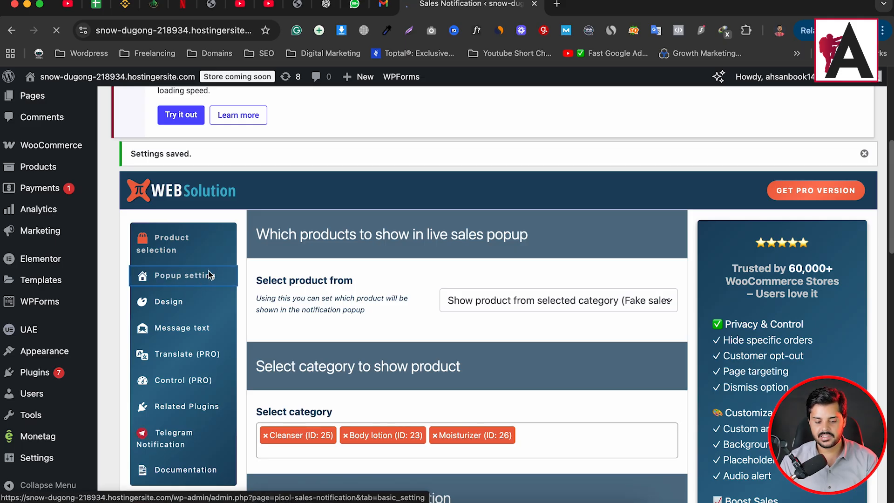
# - Review the popup display, timing and other settings on the Popup setting page and save the options
pyautogui.scroll(-8, 405, 255)
pyautogui.scroll(1, 410, 228)
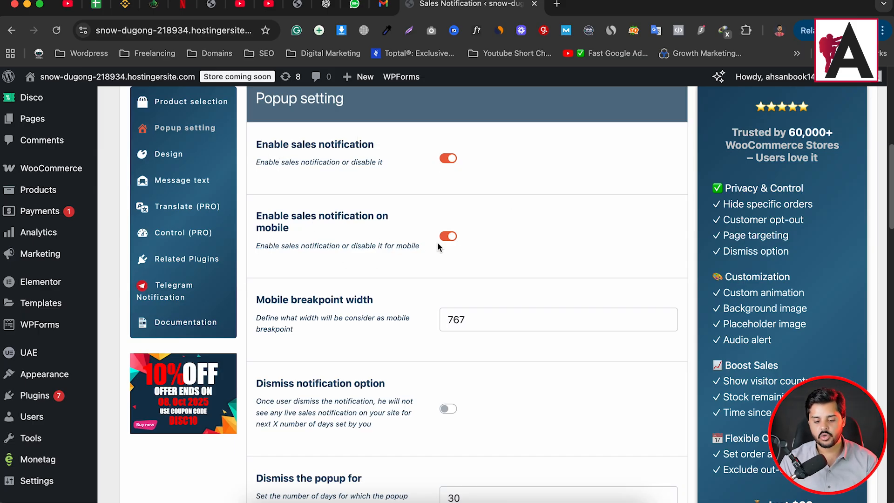
pyautogui.scroll(-1, 402, 263)
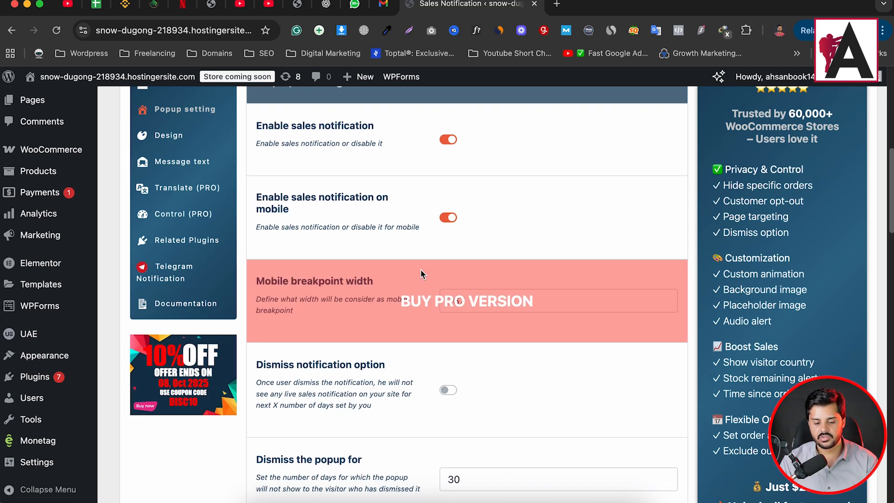
pyautogui.scroll(-2, 421, 273)
pyautogui.scroll(-9, 447, 303)
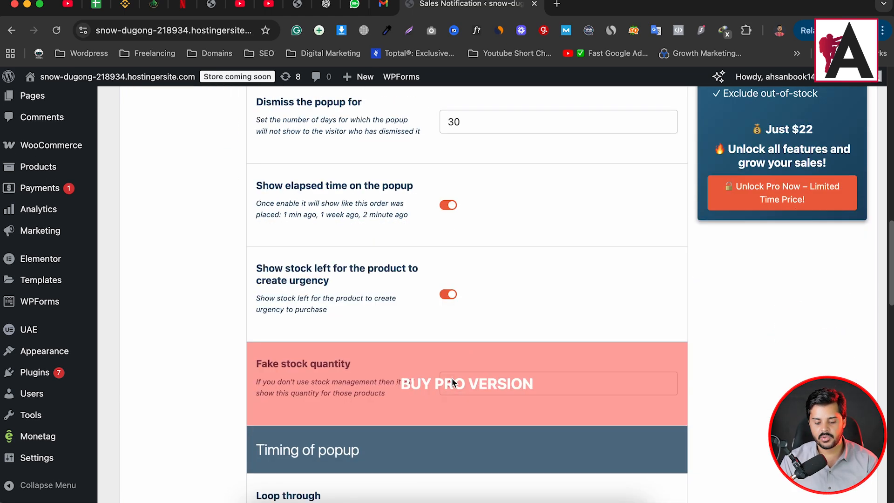
pyautogui.scroll(-3, 449, 374)
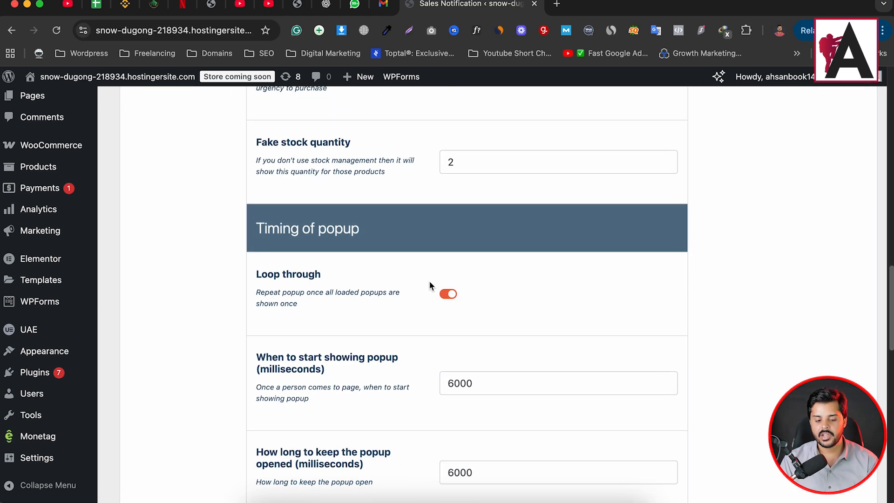
pyautogui.scroll(-5, 457, 307)
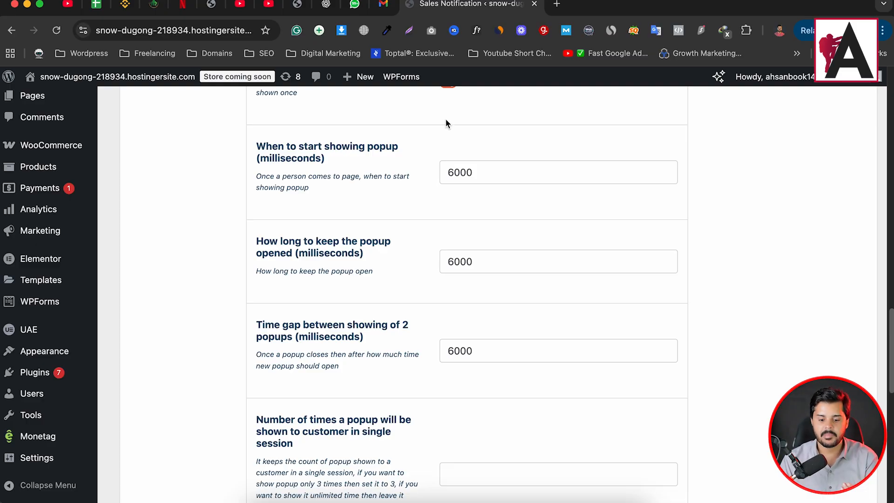
pyautogui.scroll(-10, 456, 190)
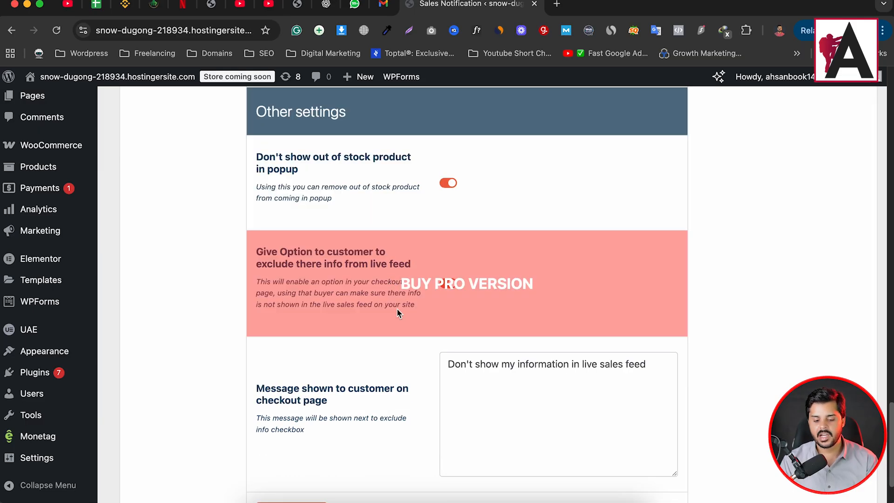
pyautogui.scroll(-2, 407, 326)
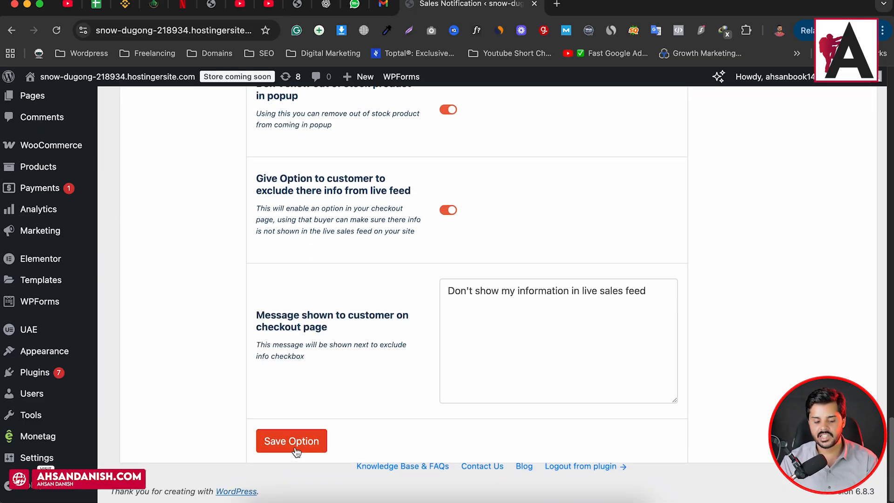
pyautogui.click(294, 448)
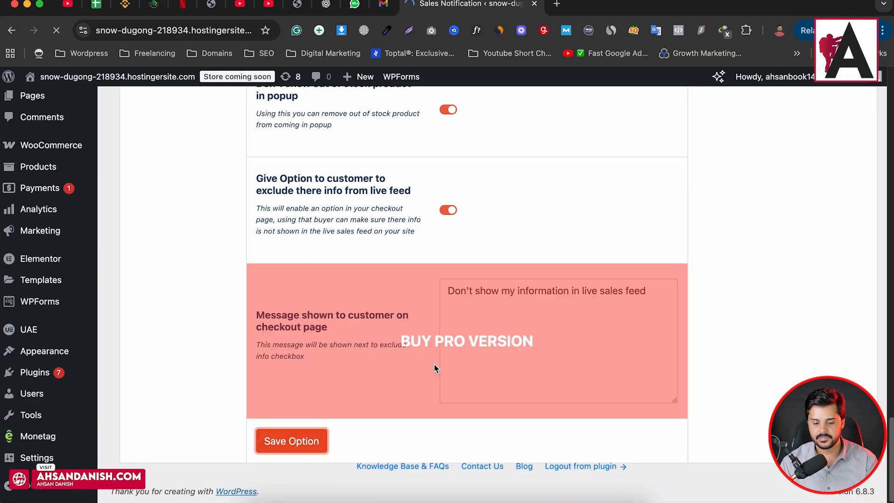
# - Open the plugin's Design page and check the popup position choices, keeping Right Bottom
pyautogui.scroll(-6, 350, 163)
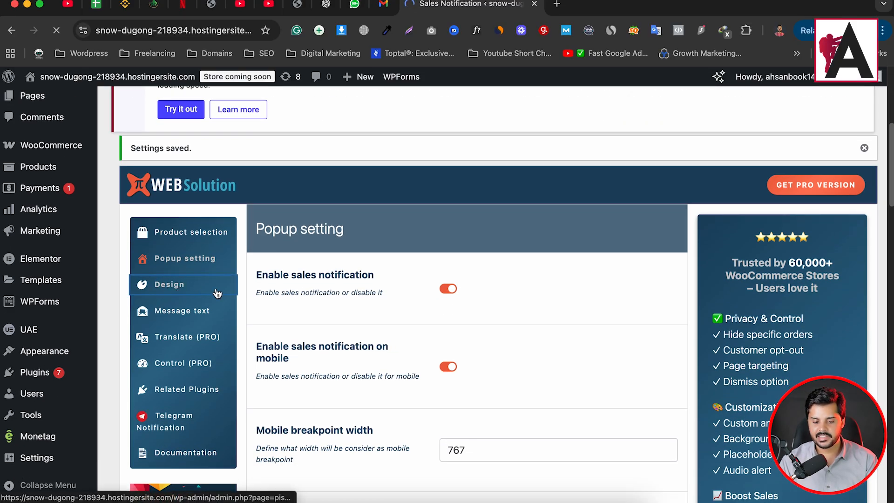
pyautogui.click(201, 294)
pyautogui.scroll(-8, 513, 247)
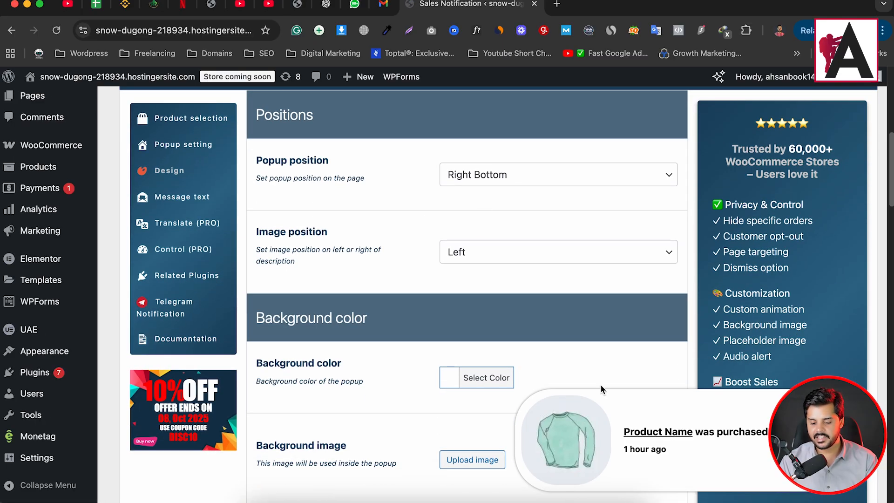
pyautogui.click(523, 181)
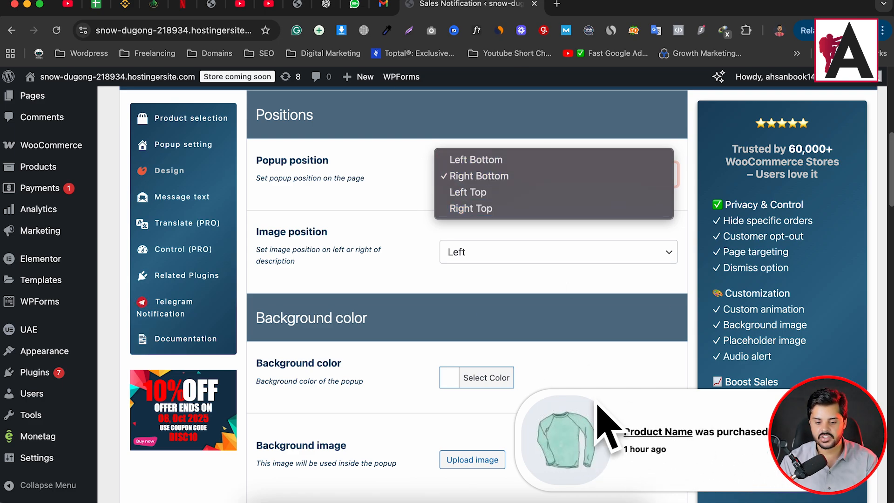
pyautogui.click(477, 226)
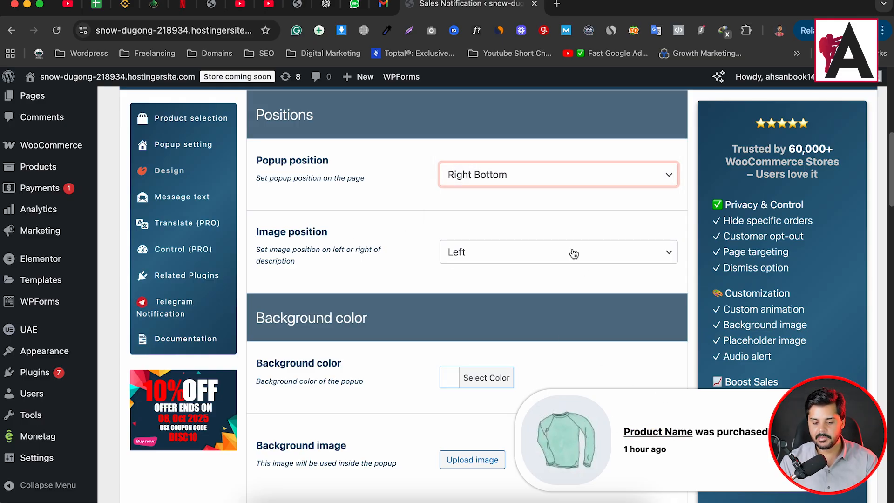
# - Try Right as the popup's image position and set it back to Left
pyautogui.scroll(-5, 516, 263)
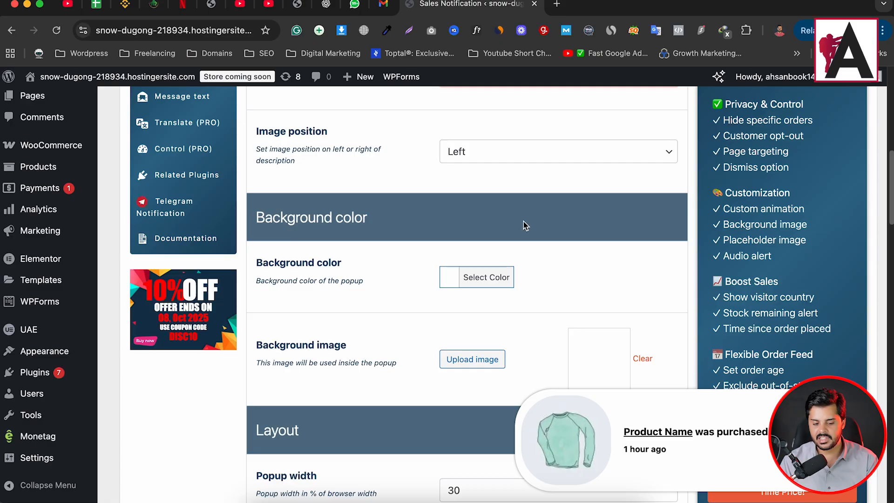
pyautogui.click(537, 153)
pyautogui.click(527, 175)
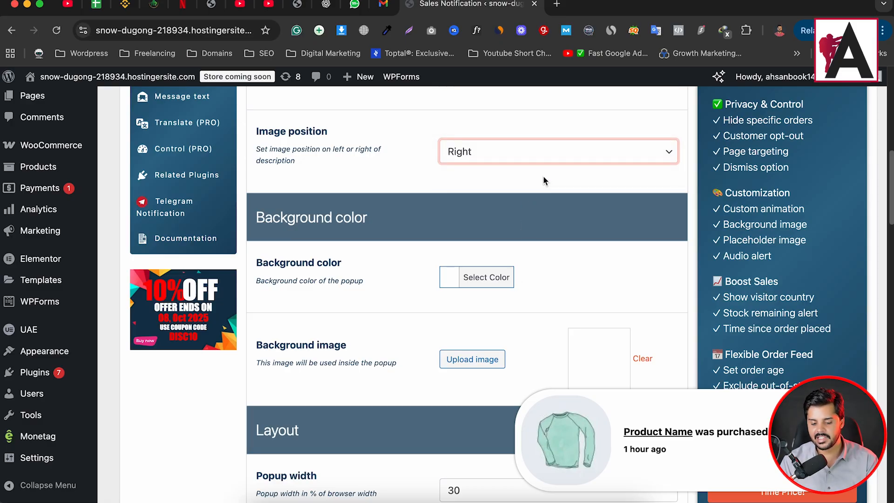
pyautogui.click(484, 154)
pyautogui.click(474, 138)
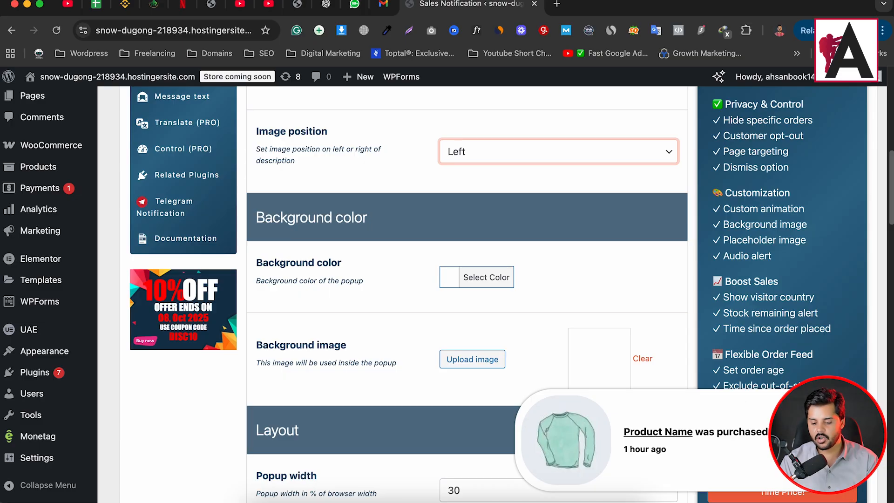
# - Try yellow #eeee22 as the popup's background color and set it back to white #ffffff
pyautogui.click(455, 278)
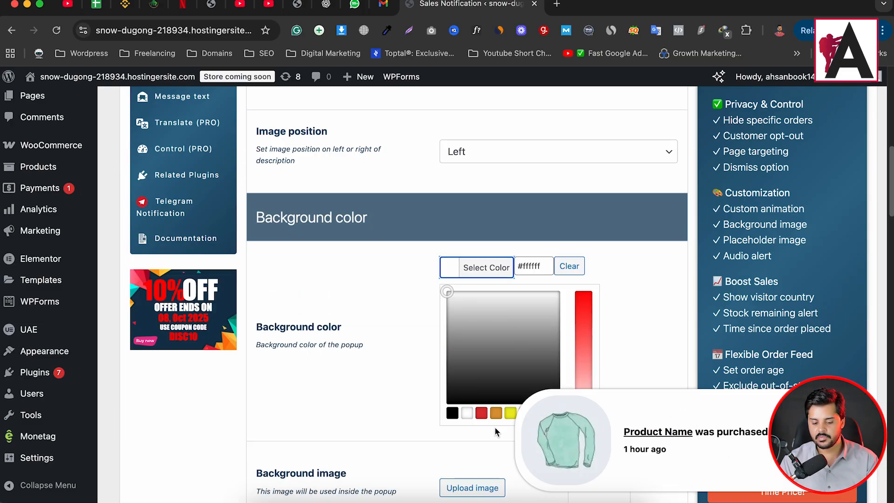
pyautogui.click(495, 414)
pyautogui.click(509, 414)
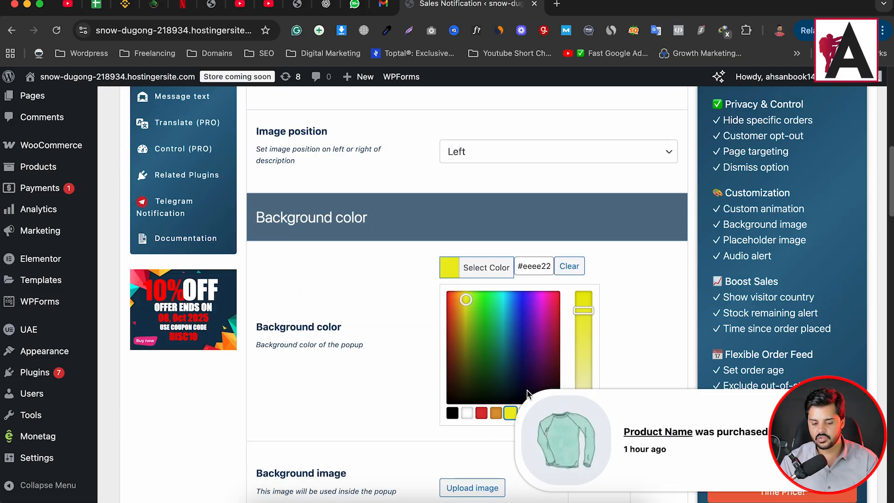
pyautogui.click(639, 290)
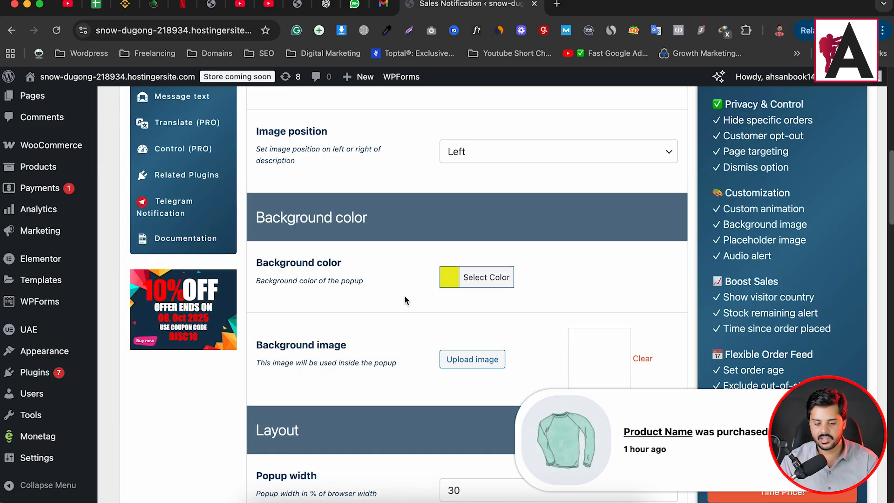
pyautogui.scroll(-1, 409, 289)
pyautogui.click(480, 261)
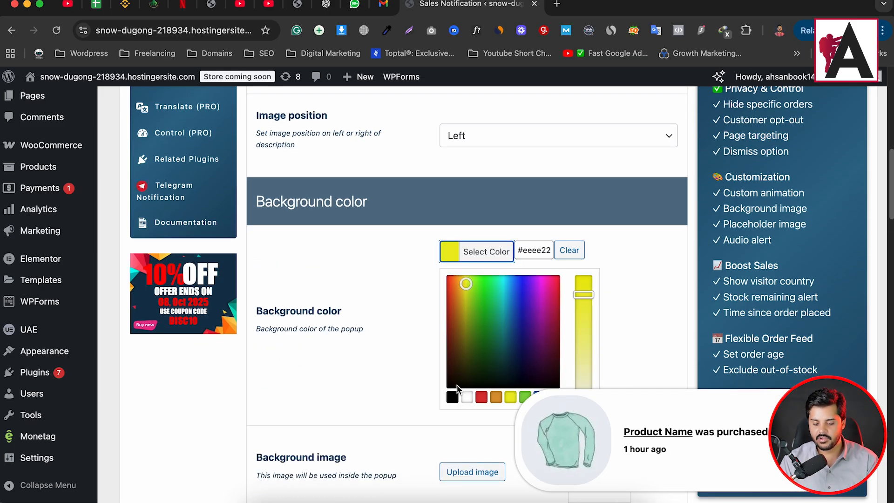
pyautogui.click(466, 397)
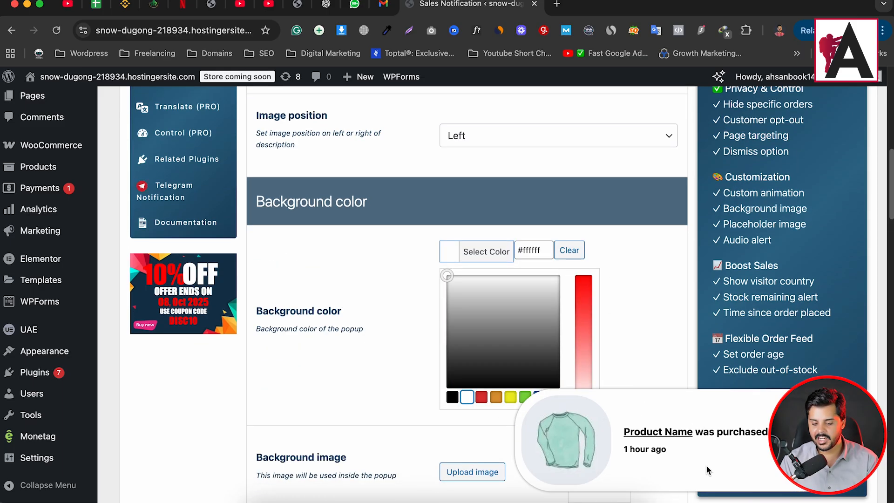
pyautogui.click(640, 286)
# - Review the layout, animation, product image, close button and audio alert settings and save the design options
pyautogui.scroll(-5, 455, 253)
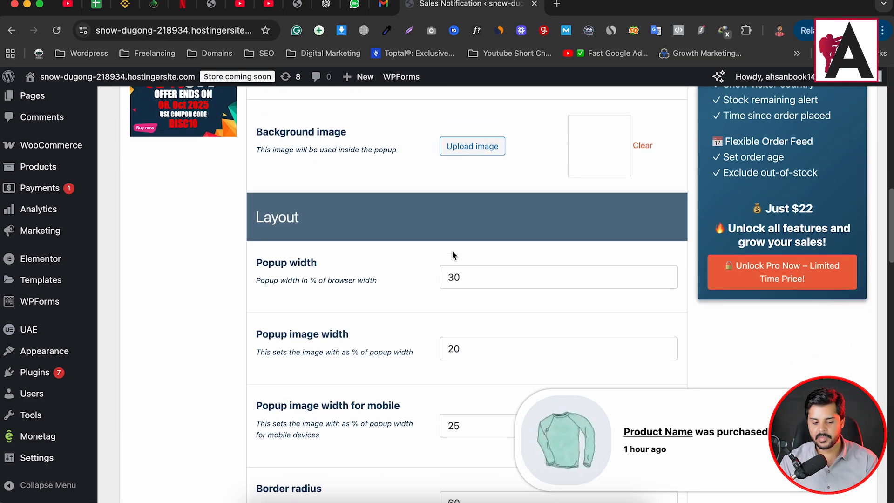
pyautogui.scroll(-4, 425, 292)
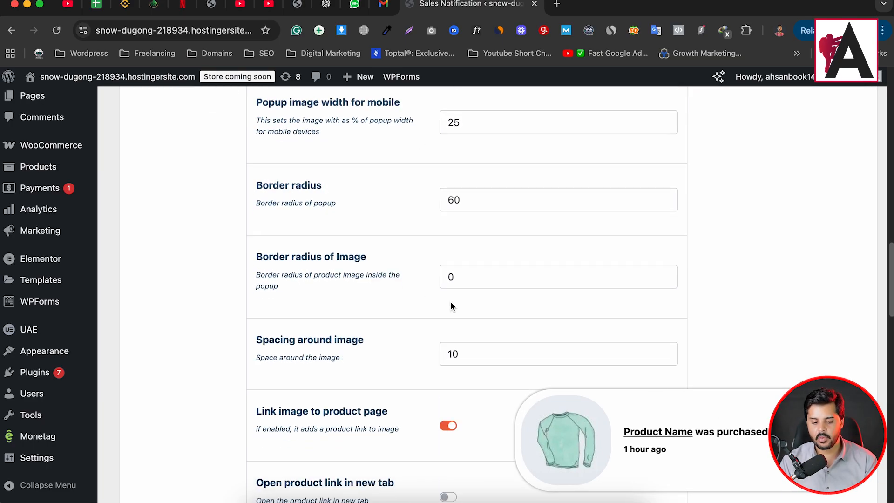
pyautogui.scroll(-5, 446, 305)
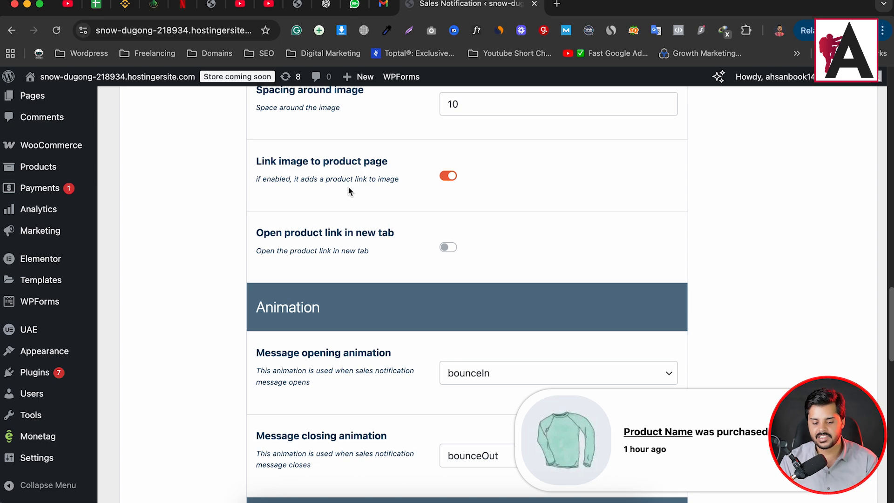
pyautogui.scroll(-2, 424, 256)
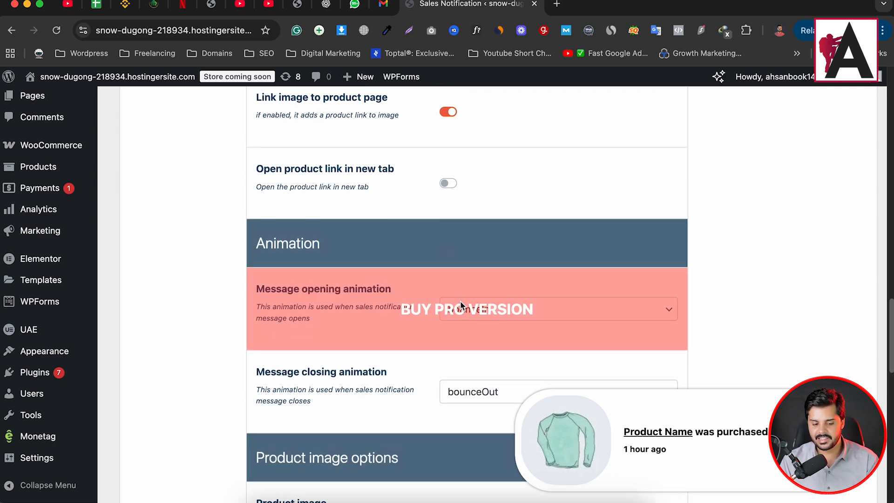
pyautogui.moveTo(275, 174); pyautogui.dragTo(374, 175)
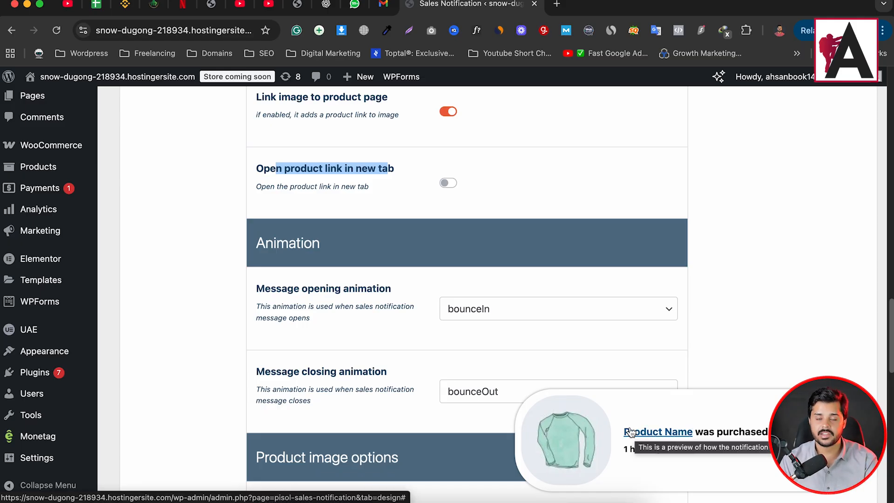
pyautogui.scroll(-8, 286, 287)
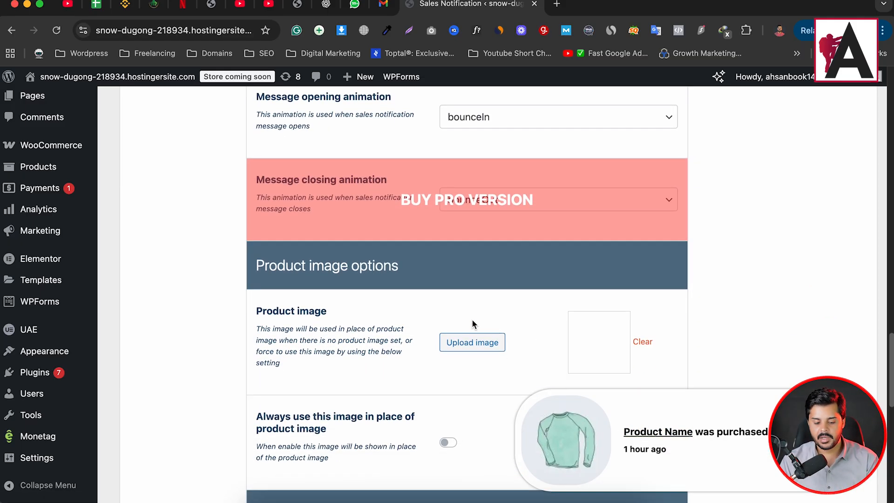
pyautogui.scroll(-3, 369, 406)
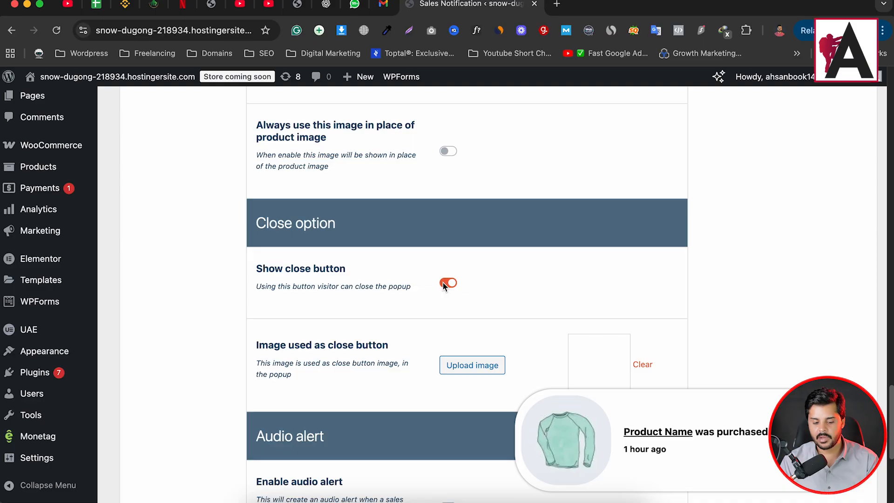
pyautogui.scroll(-4, 444, 285)
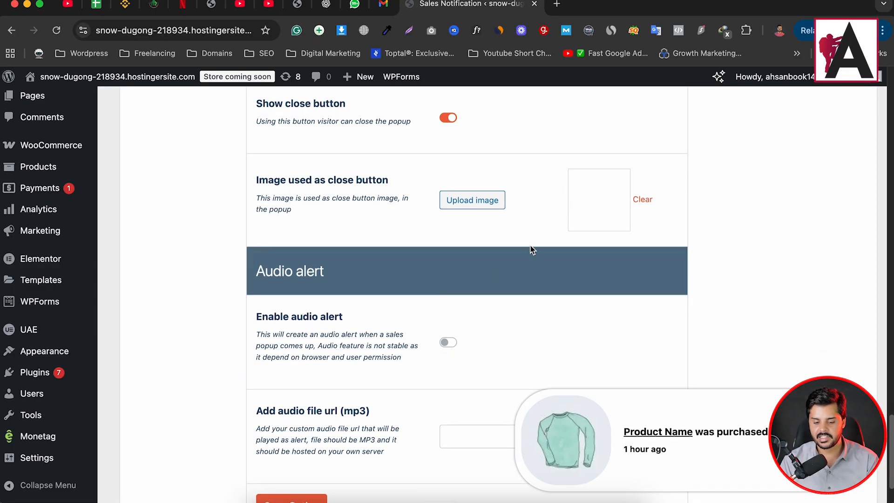
pyautogui.scroll(-2, 353, 246)
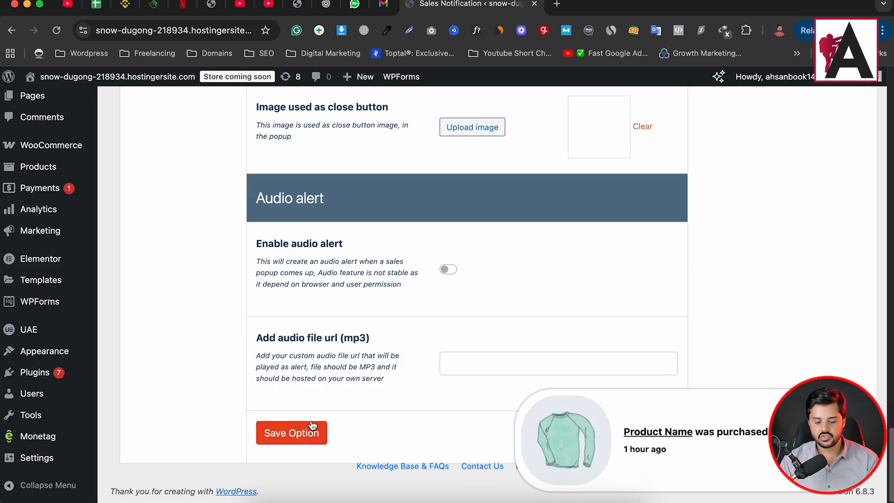
pyautogui.click(311, 435)
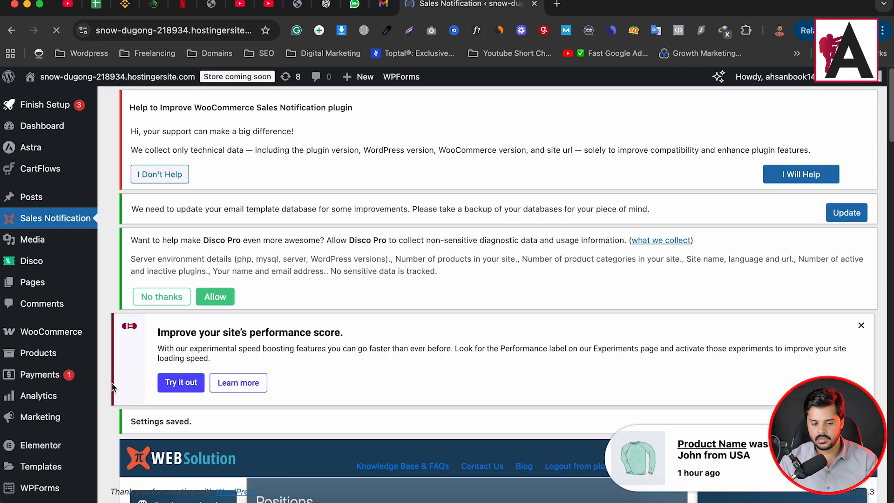
# - Open the Message text page and examine the sales message format and its available shortcodes
pyautogui.scroll(5, 237, 274)
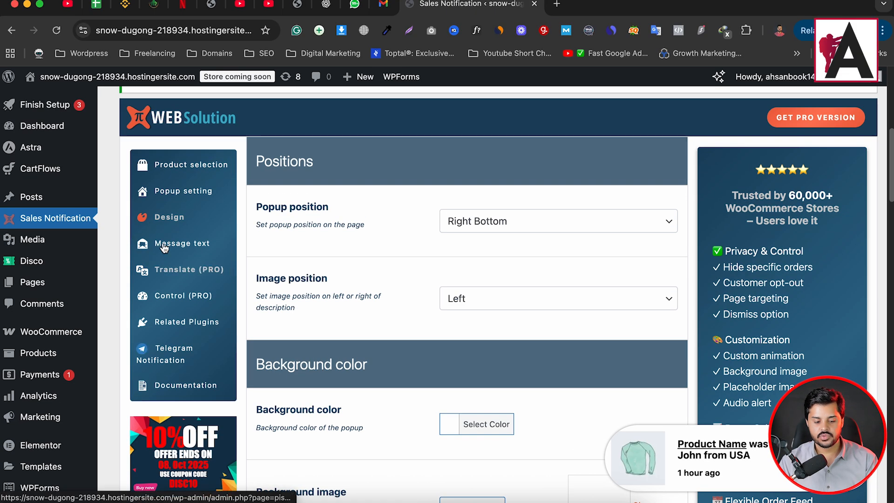
pyautogui.moveTo(175, 248); pyautogui.dragTo(178, 236)
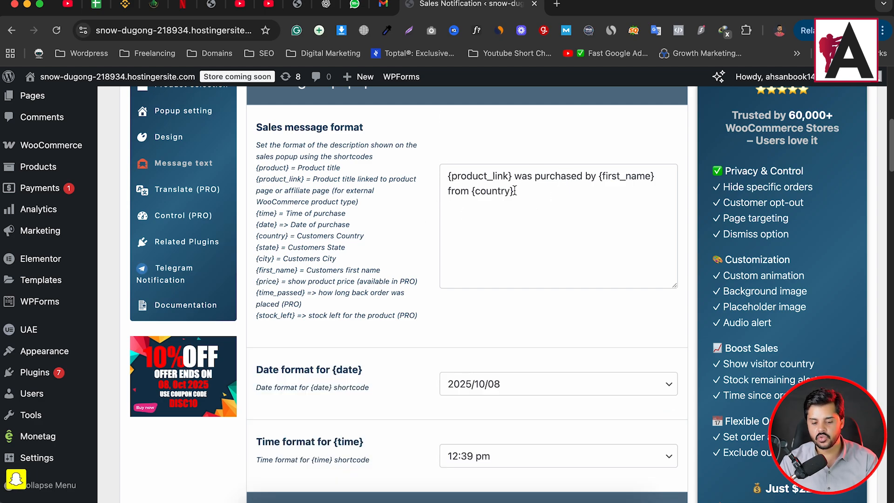
pyautogui.moveTo(527, 176); pyautogui.dragTo(555, 176)
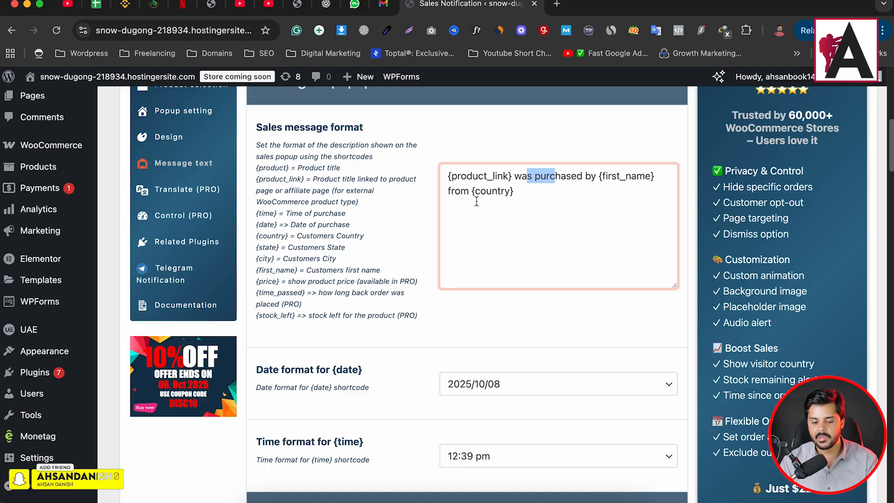
pyautogui.moveTo(555, 193); pyautogui.dragTo(409, 175)
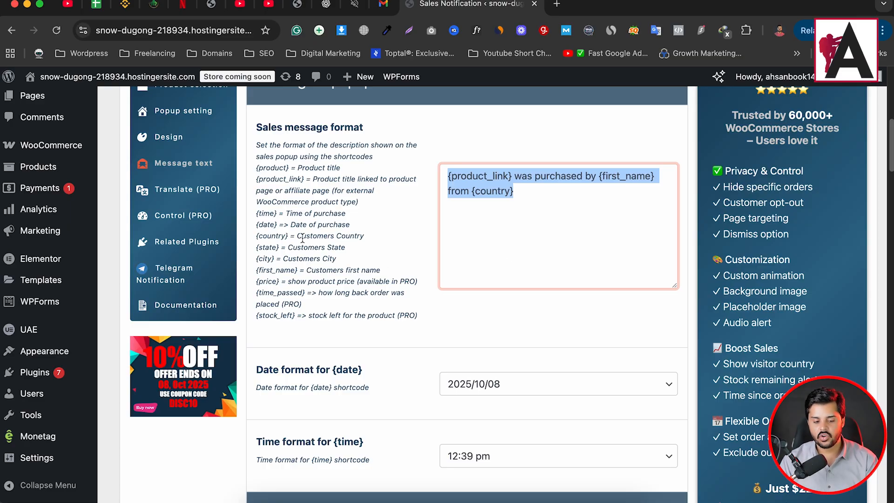
pyautogui.doubleClick(262, 205)
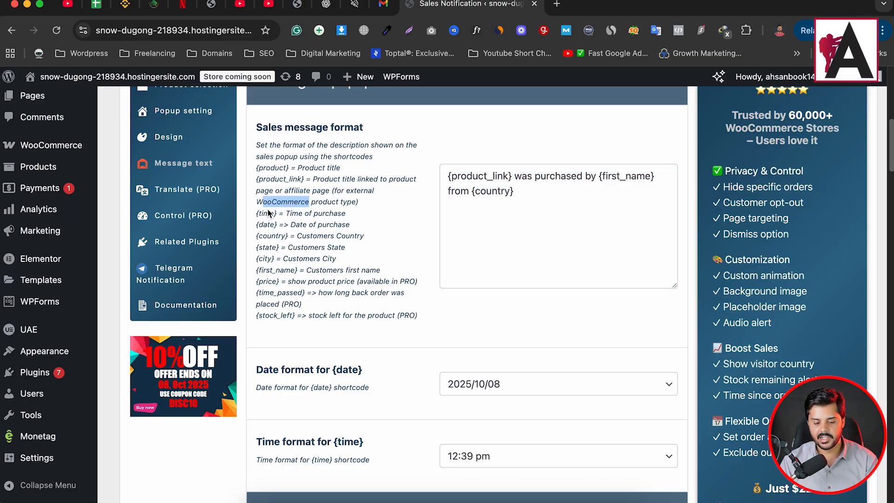
# - Review the message shortcodes and the text color, font size and font weight settings, and save the message text options
pyautogui.click(277, 213)
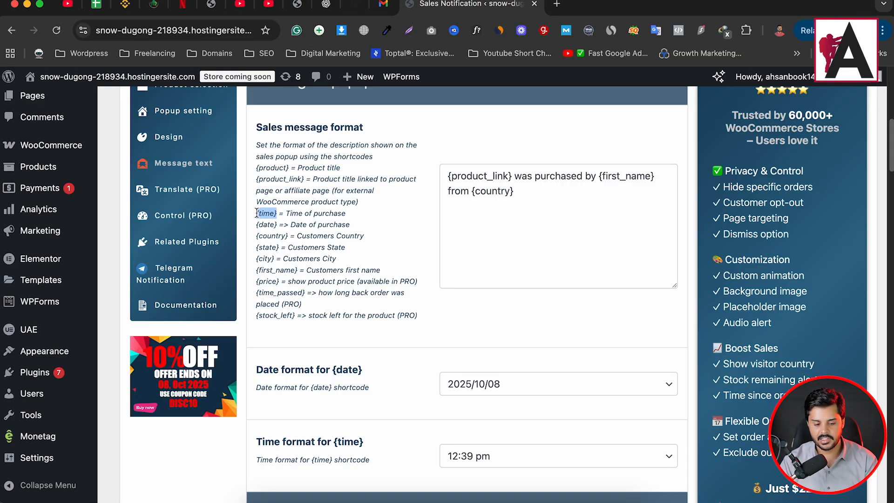
pyautogui.click(527, 192)
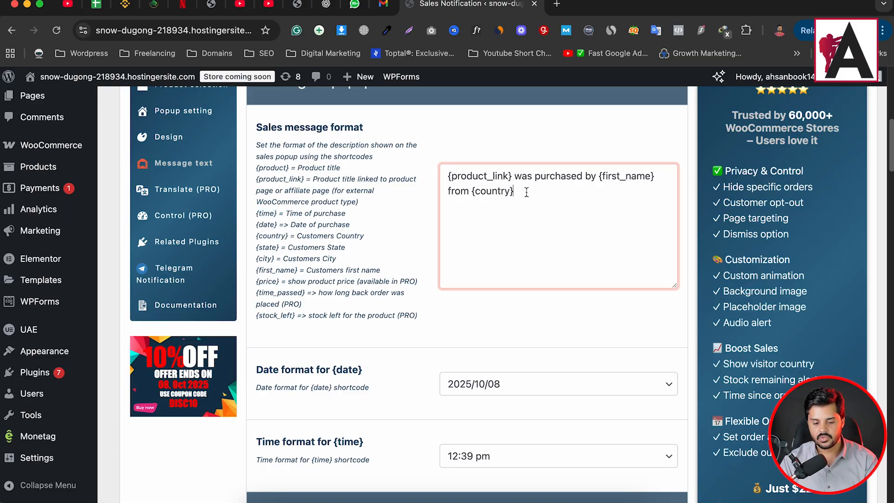
pyautogui.scroll(-10, 503, 266)
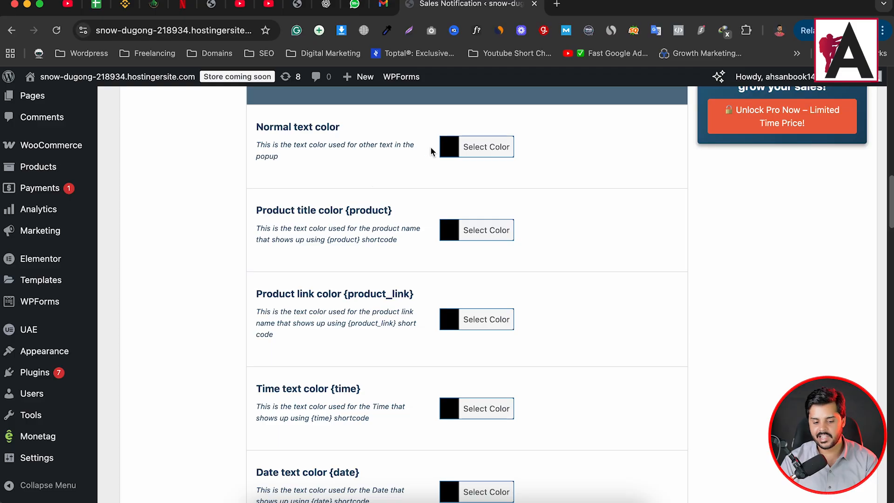
pyautogui.scroll(-15, 422, 345)
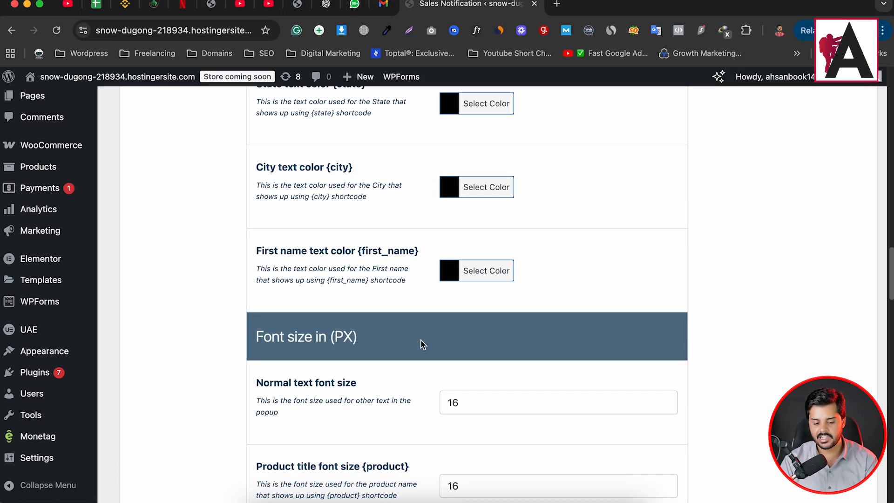
pyautogui.scroll(-20, 422, 345)
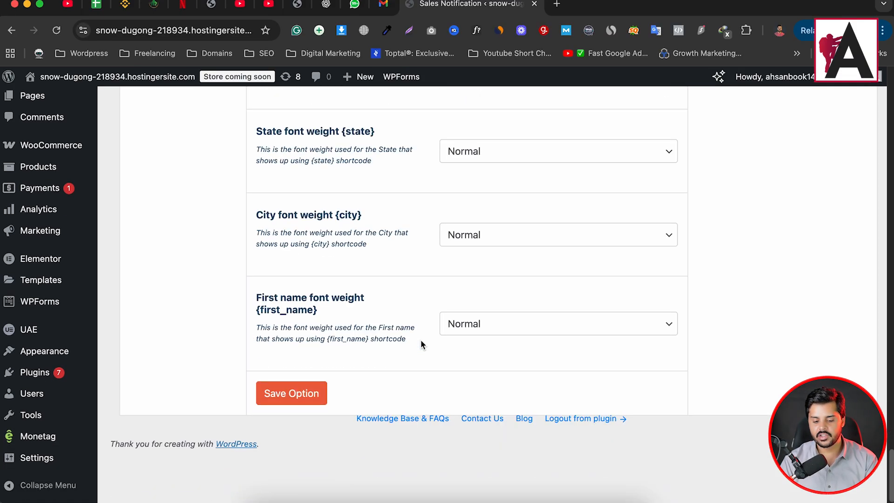
pyautogui.click(303, 442)
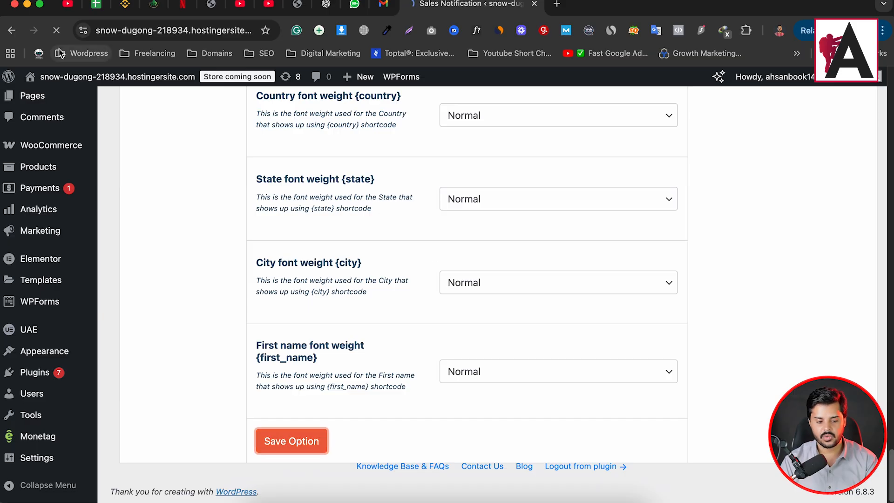
# - Open the live site in a new tab and check the homepage's product sections for the sales popup
pyautogui.moveTo(85, 80)
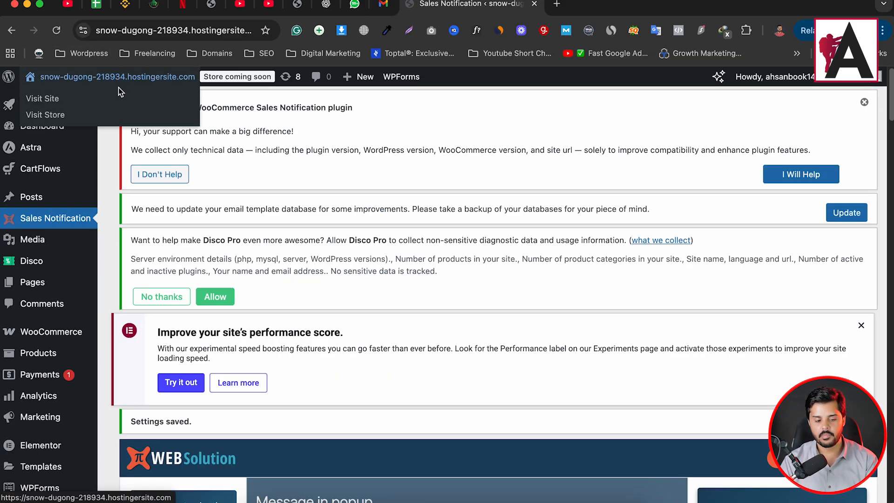
pyautogui.rightClick(115, 98)
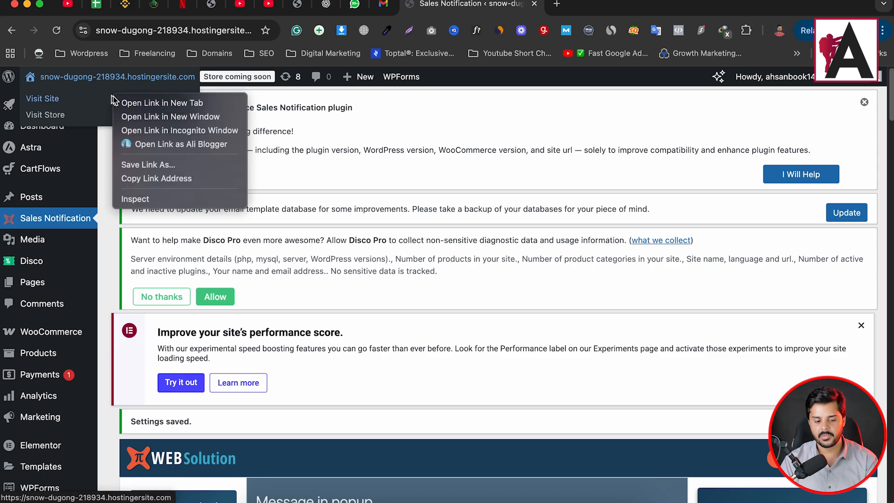
pyautogui.click(150, 102)
pyautogui.click(596, 9)
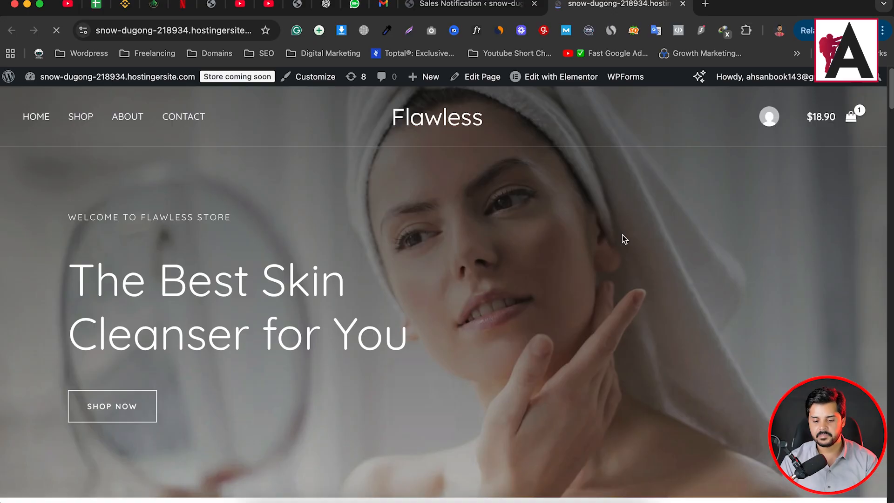
pyautogui.scroll(-20, 485, 315)
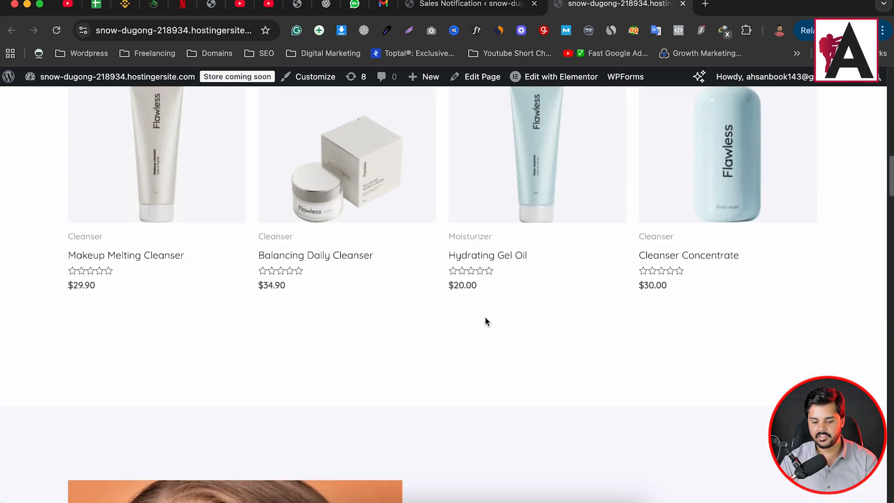
pyautogui.scroll(-20, 485, 319)
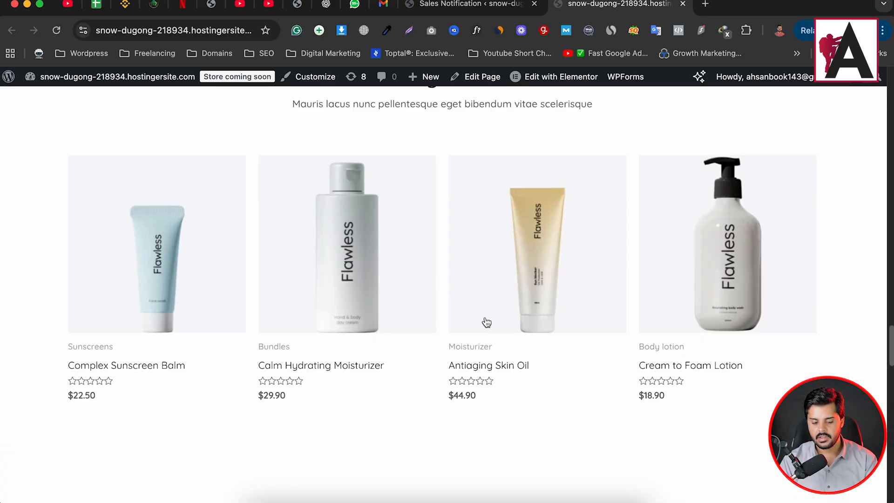
pyautogui.scroll(10, 485, 317)
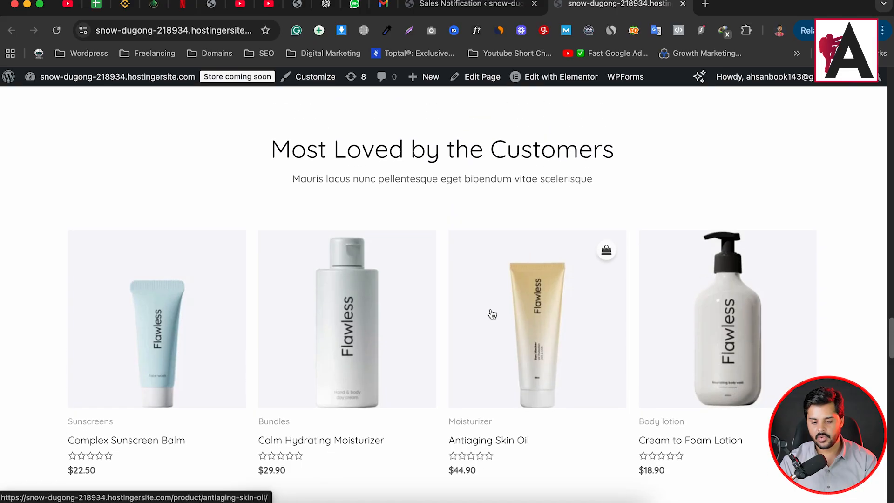
# - Open the Antiaging Skin Oil product page, dismiss the "Coming soon" notice and check the page for the sales popup
pyautogui.click(451, 333)
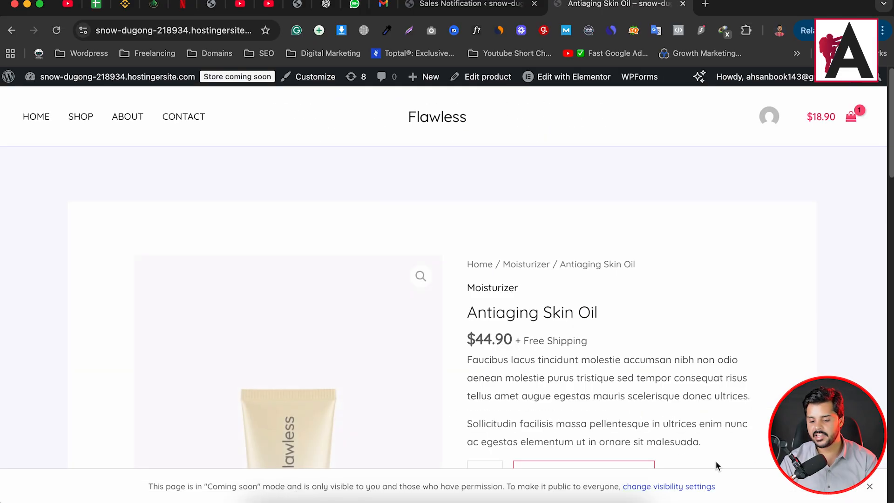
pyautogui.scroll(-5, 737, 386)
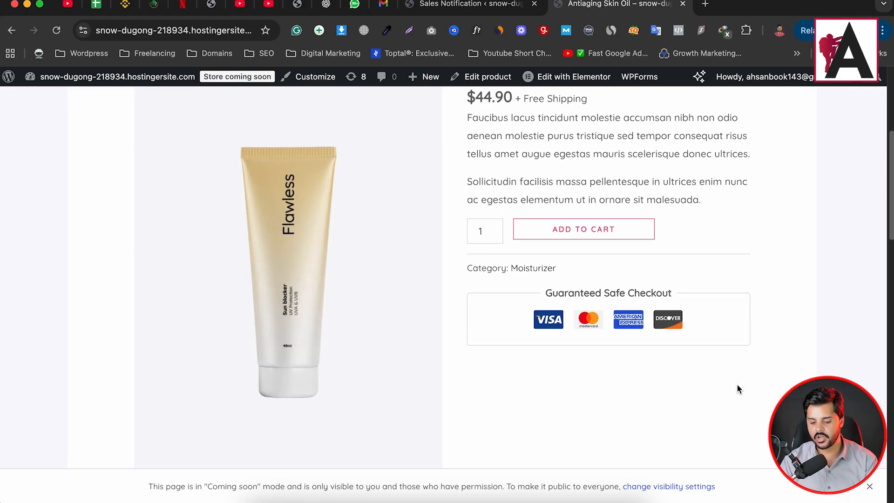
pyautogui.click(867, 486)
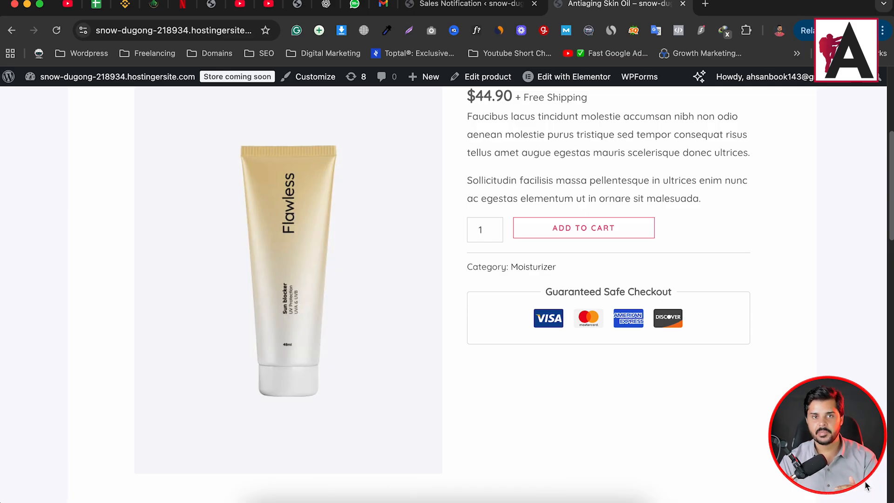
pyautogui.scroll(-5, 754, 429)
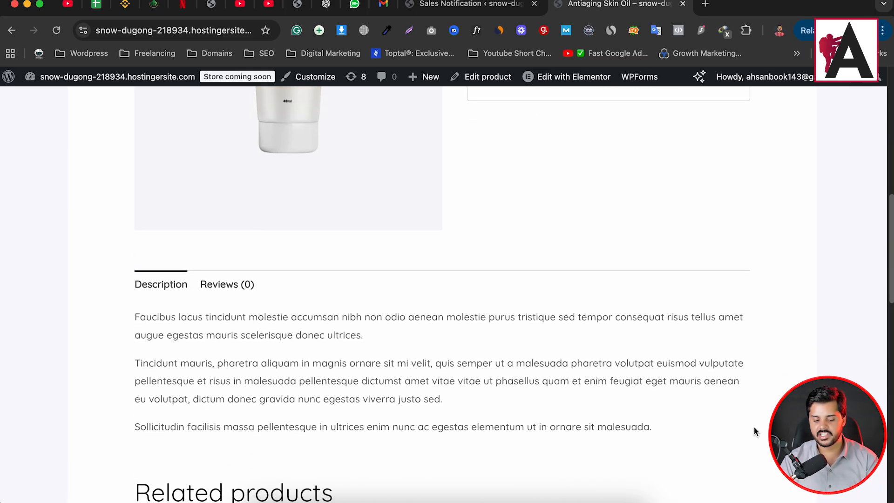